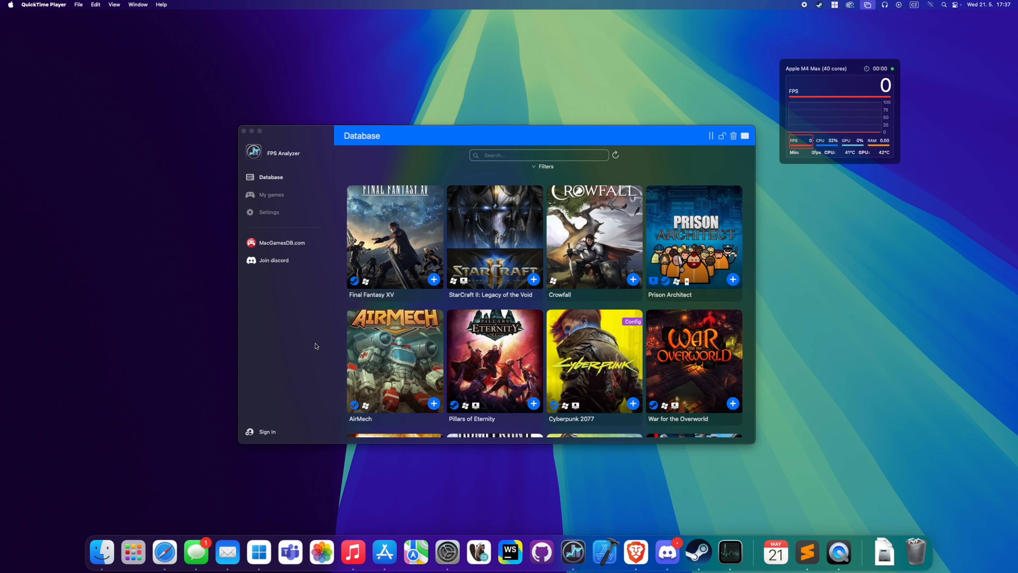
- Sign in with the Apple account, allow the website to open FPS Analyzer, and submit the user details
left_click(267, 432)
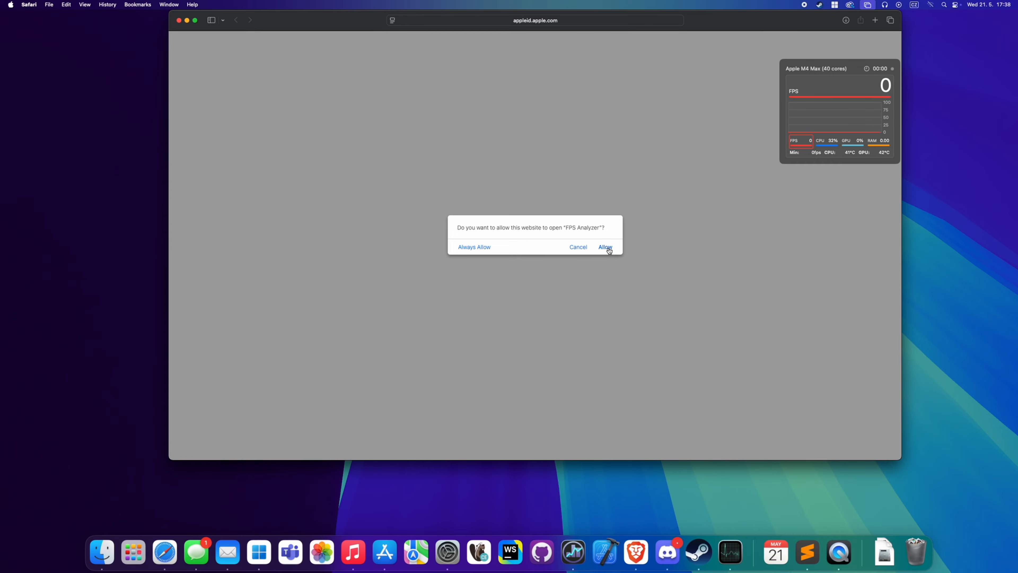
left_click(606, 247)
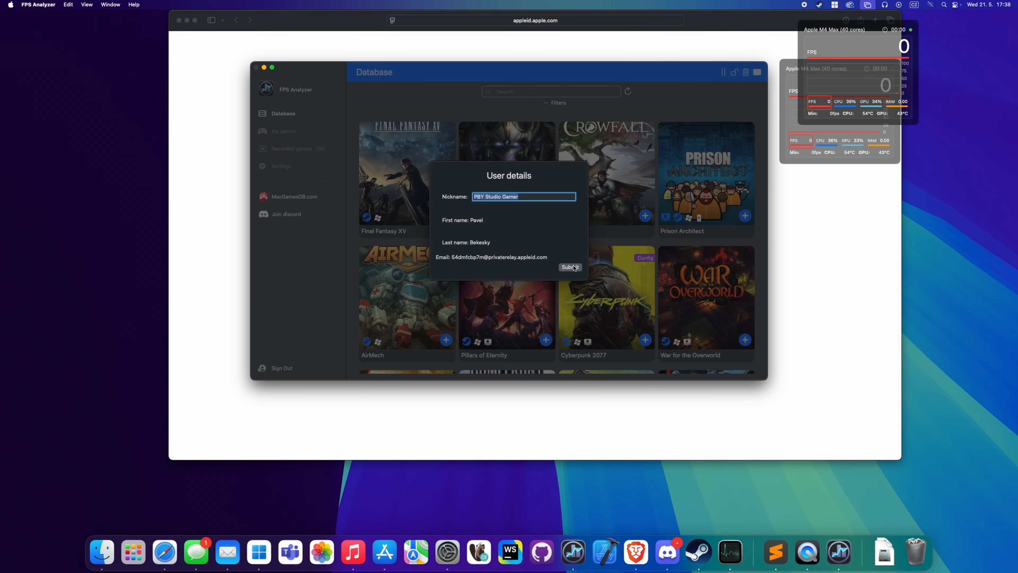
left_click(570, 267)
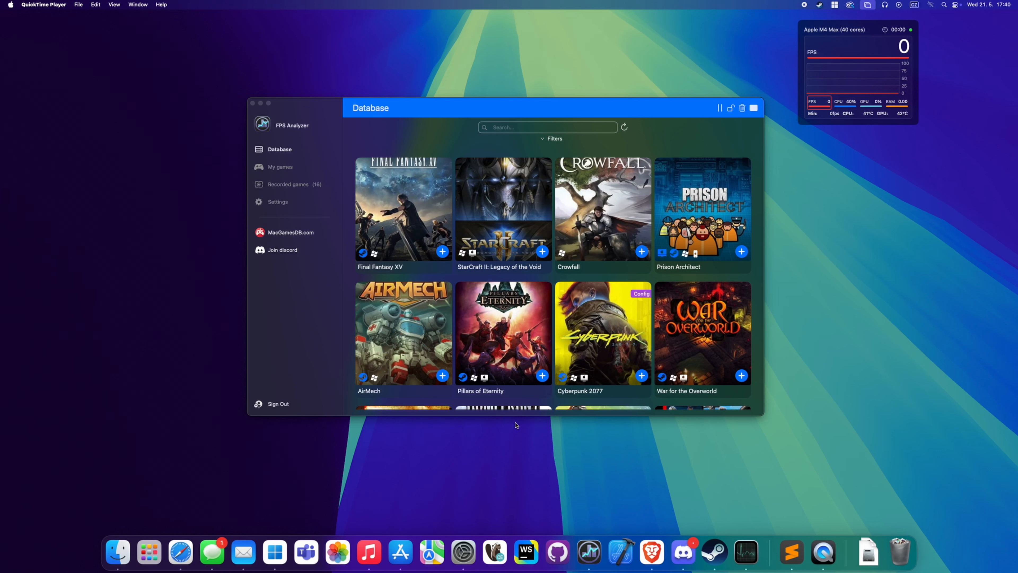
- Search the game database for "Ratchet", add Ratchet & Clank: Rift Apart to the personal games, and open that collection
left_click(505, 128)
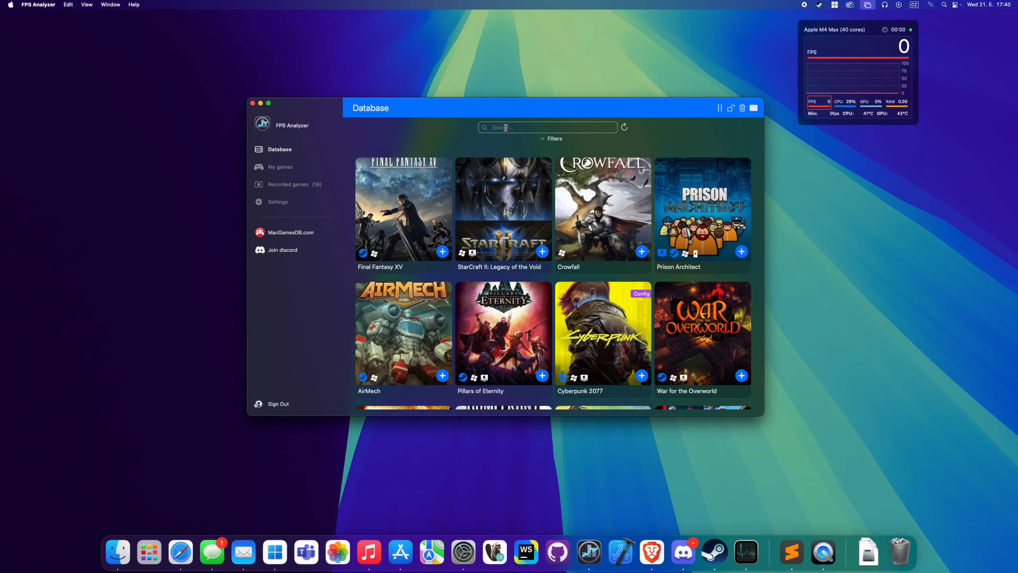
type("Ratchet")
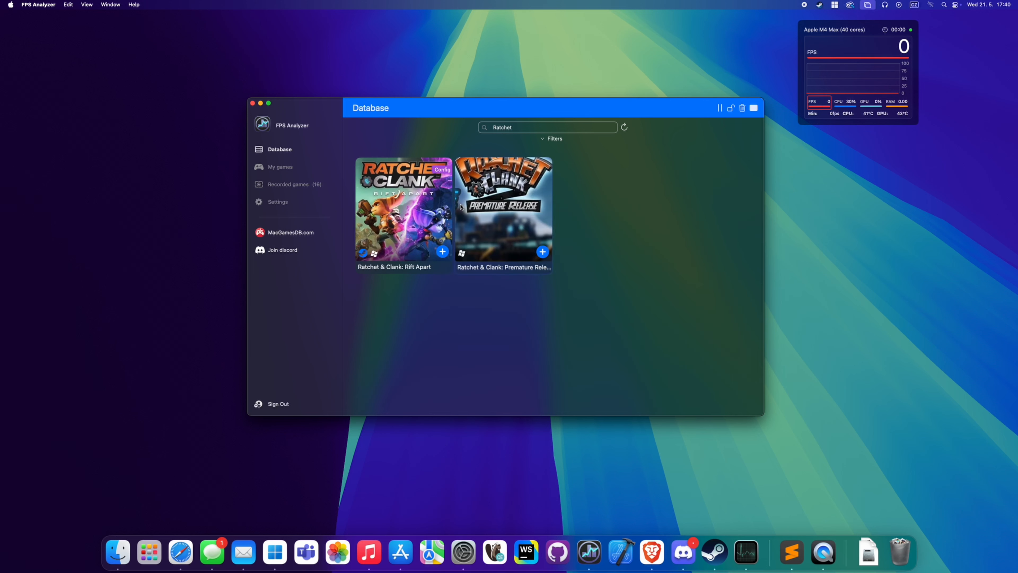
left_click(408, 232)
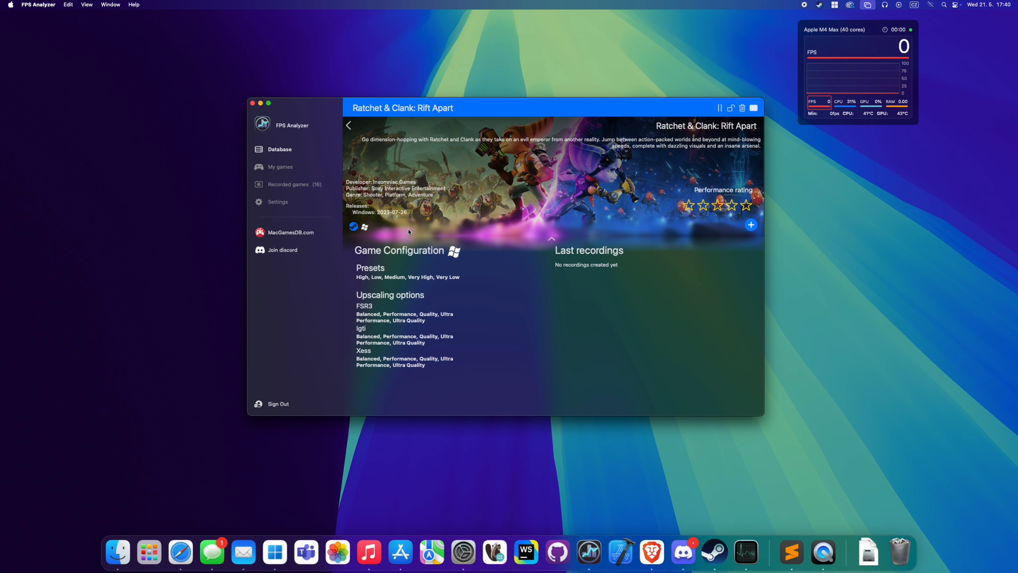
left_click(348, 125)
left_click(445, 253)
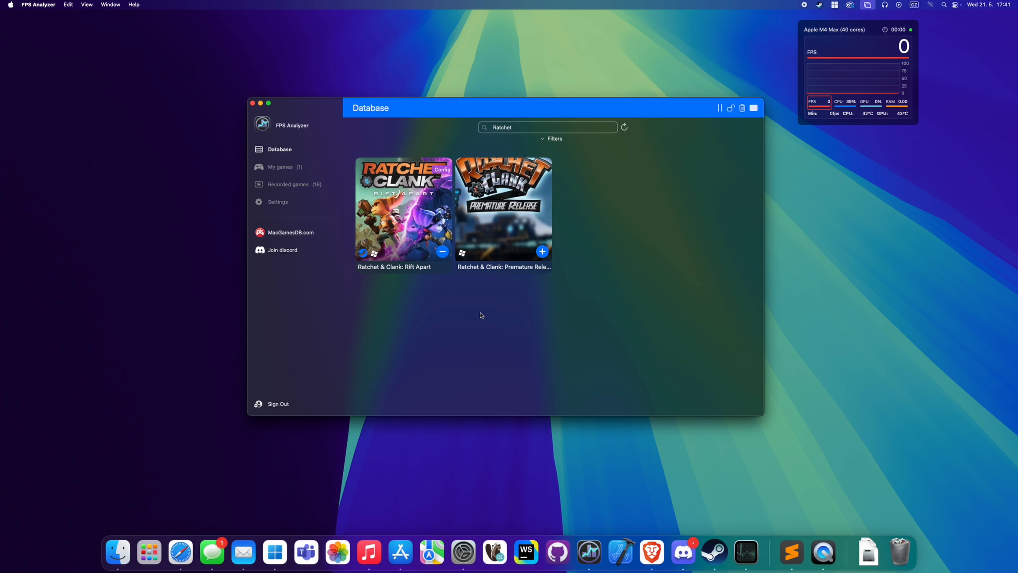
left_click(281, 167)
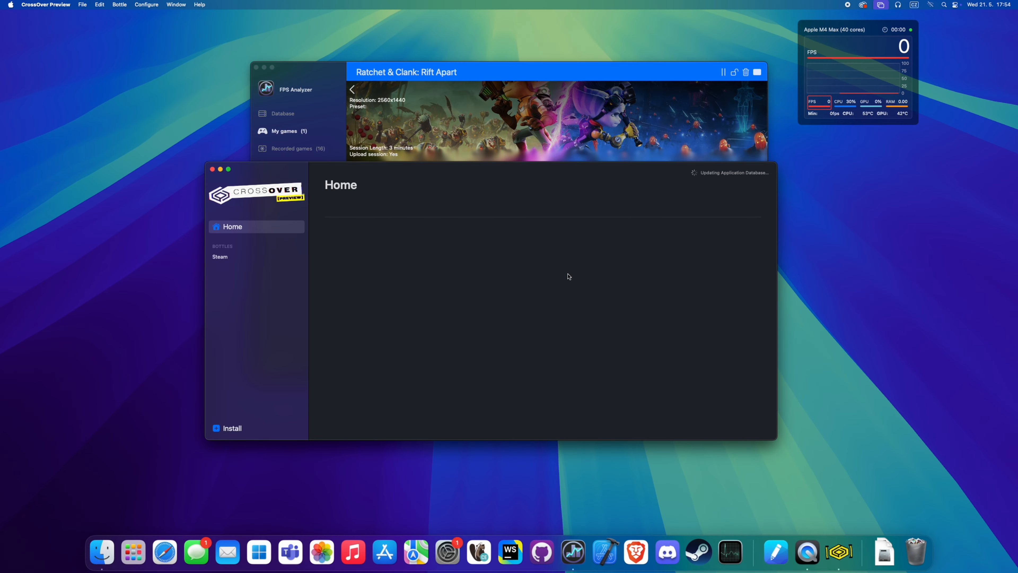
- Run Steam from CrossOver Preview and launch Ratchet & Clank: Rift Apart from the library, accepting the graphics card warning
double_click(469, 352)
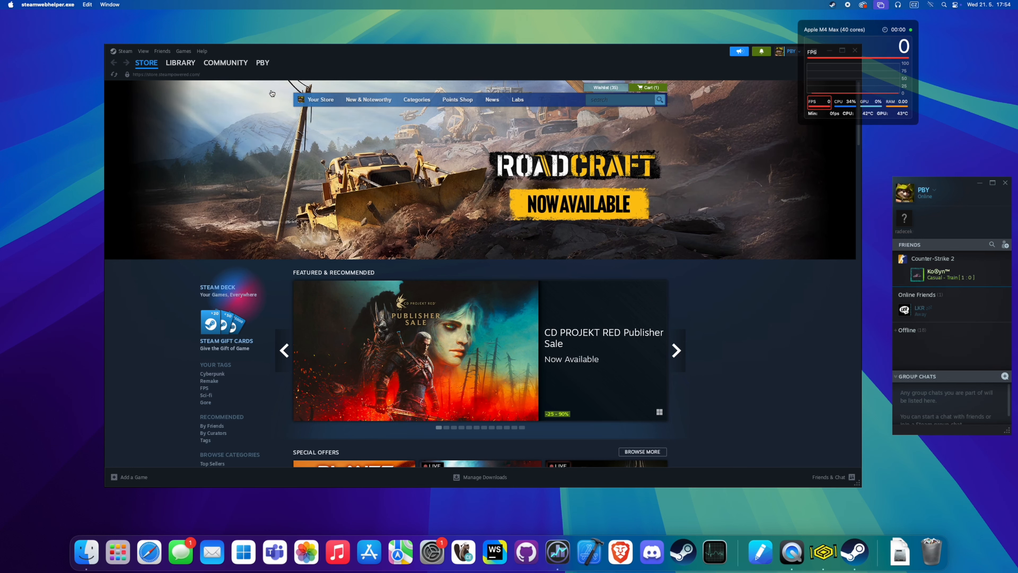
left_click(180, 63)
left_click(156, 152)
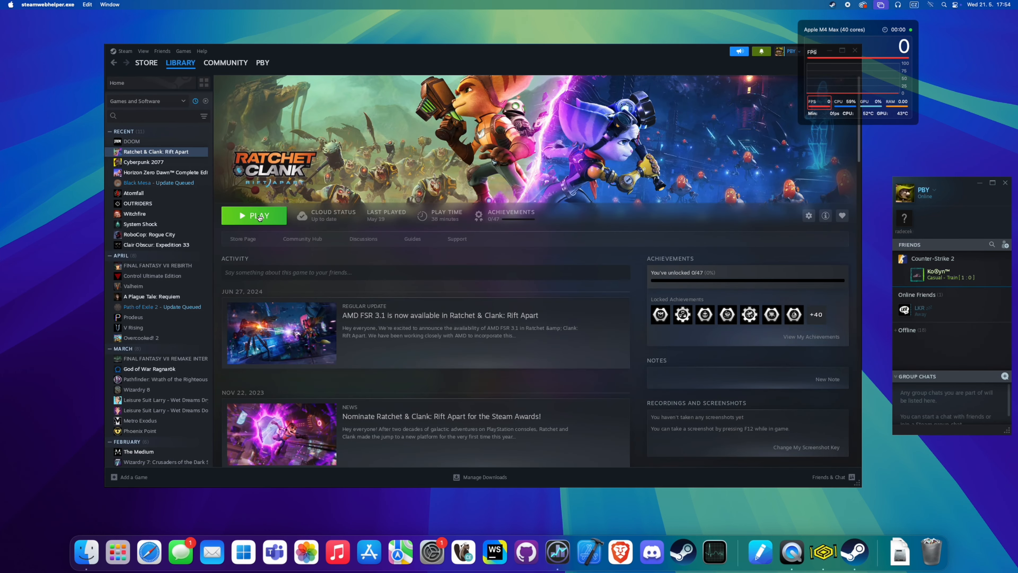
left_click(259, 217)
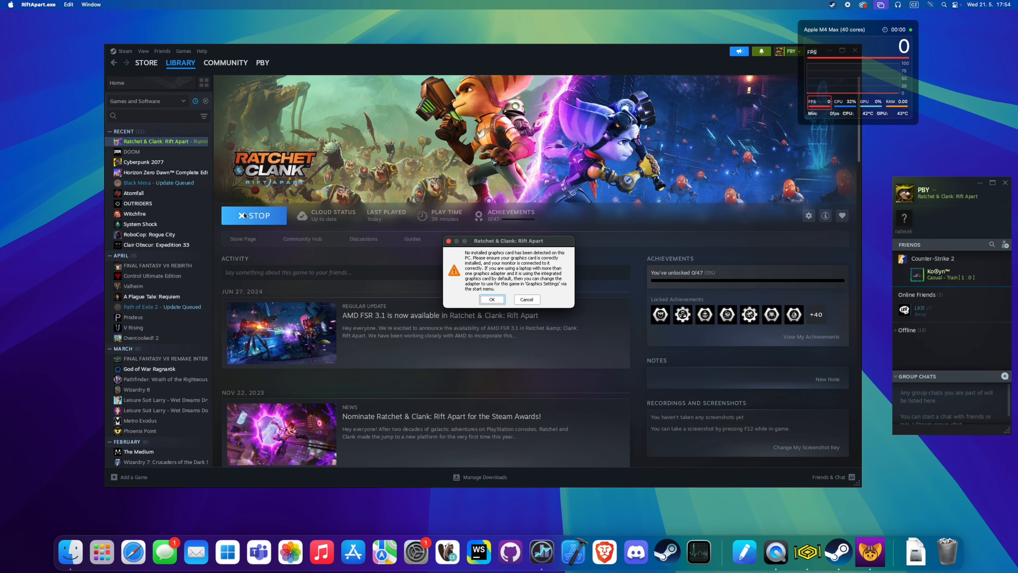
left_click(487, 300)
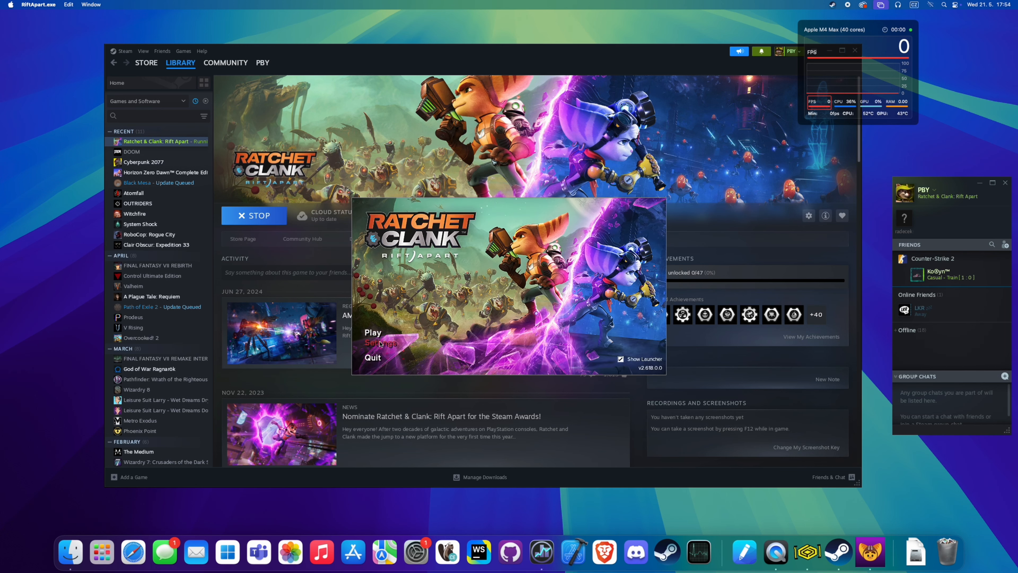
left_click(375, 334)
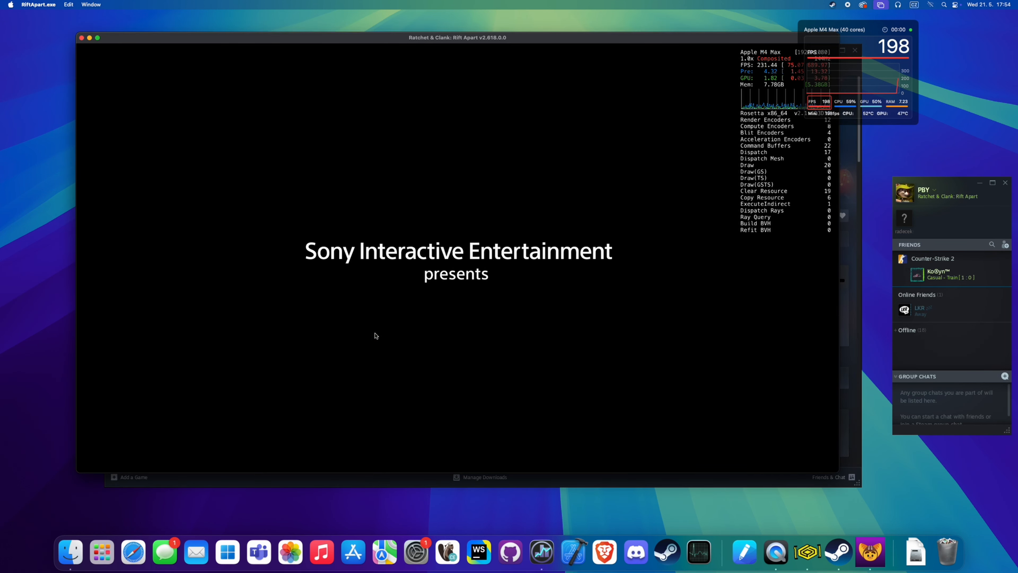
- Move the performance overlay off the game window and view its CPU, GPU and RAM graphs before returning to FPS
left_click_drag(864, 76, 932, 93)
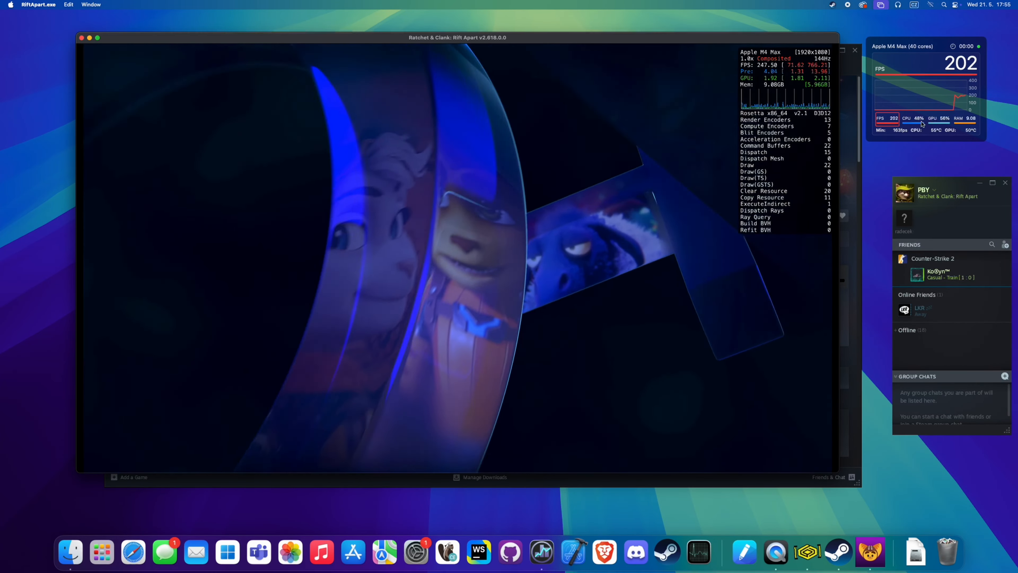
left_click(915, 120)
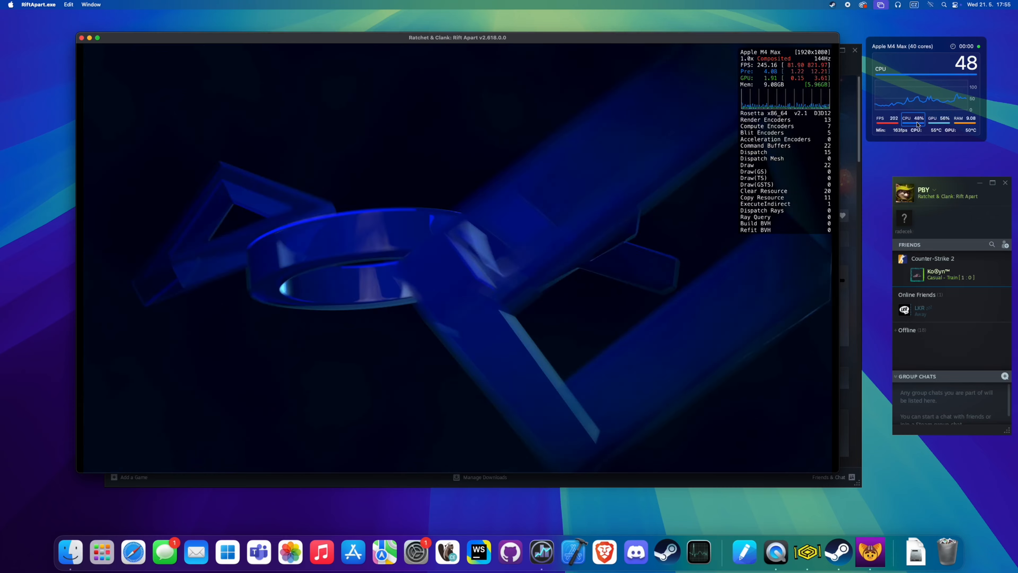
left_click(938, 119)
left_click(963, 120)
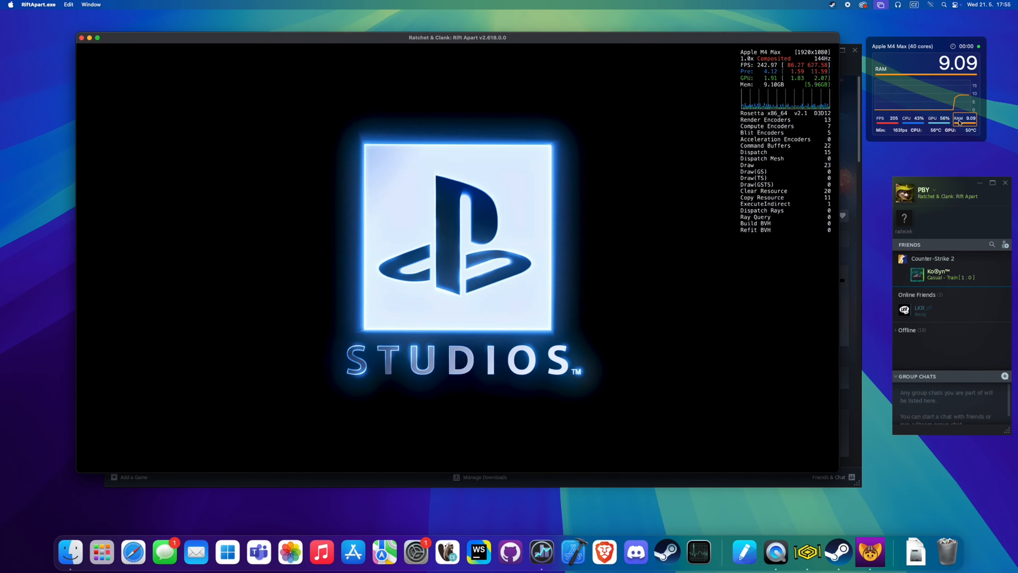
left_click(887, 120)
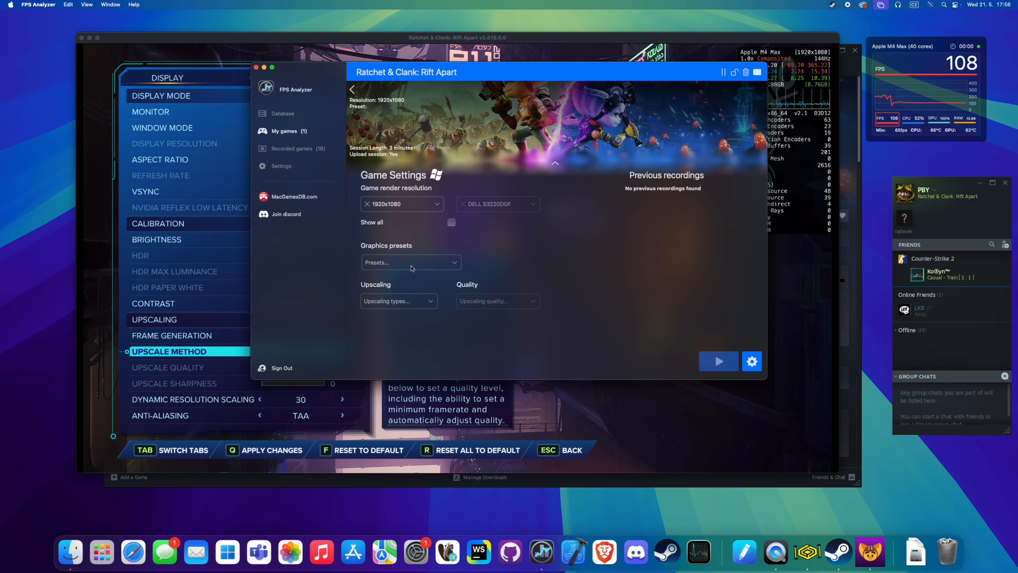
- Set the recording's graphics preset to High in FPS Analyzer and check the preset in the game's graphics settings
left_click(413, 264)
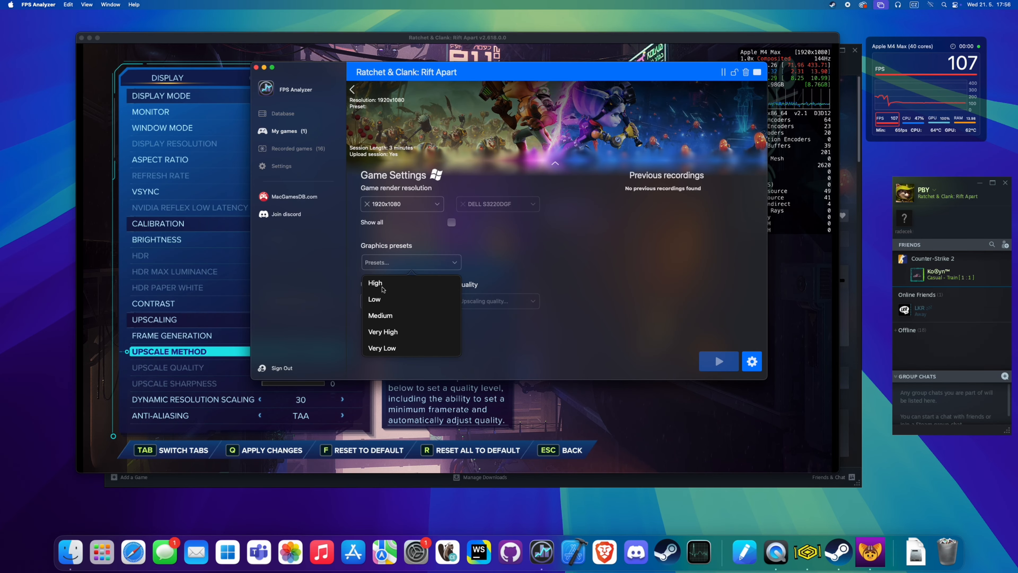
left_click(375, 283)
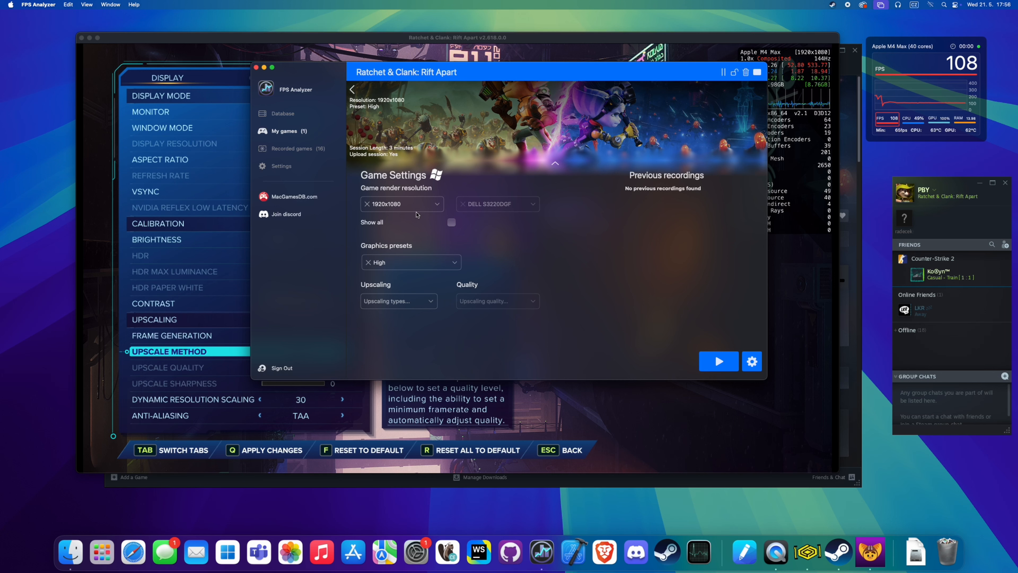
left_click(714, 362)
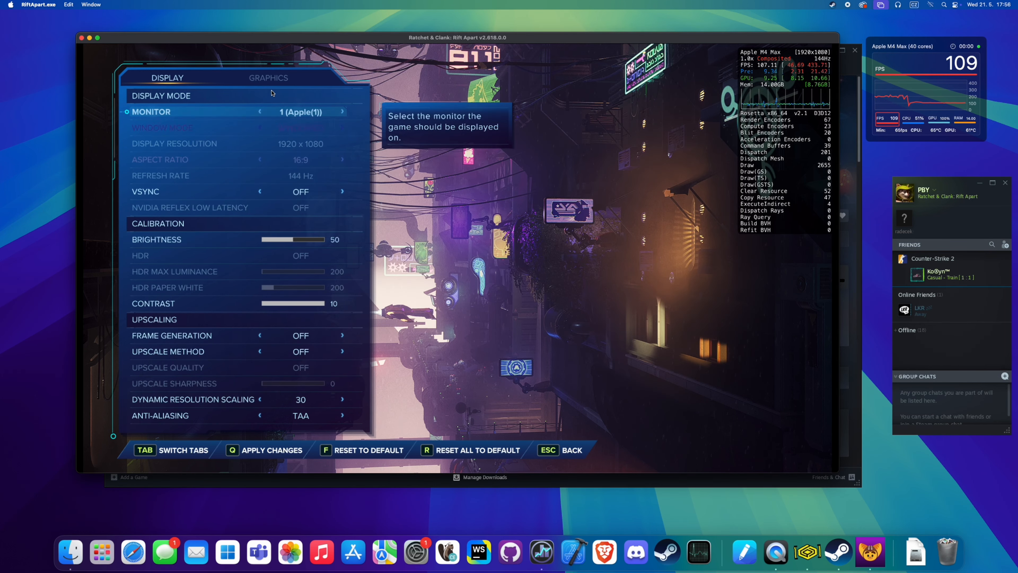
left_click(271, 79)
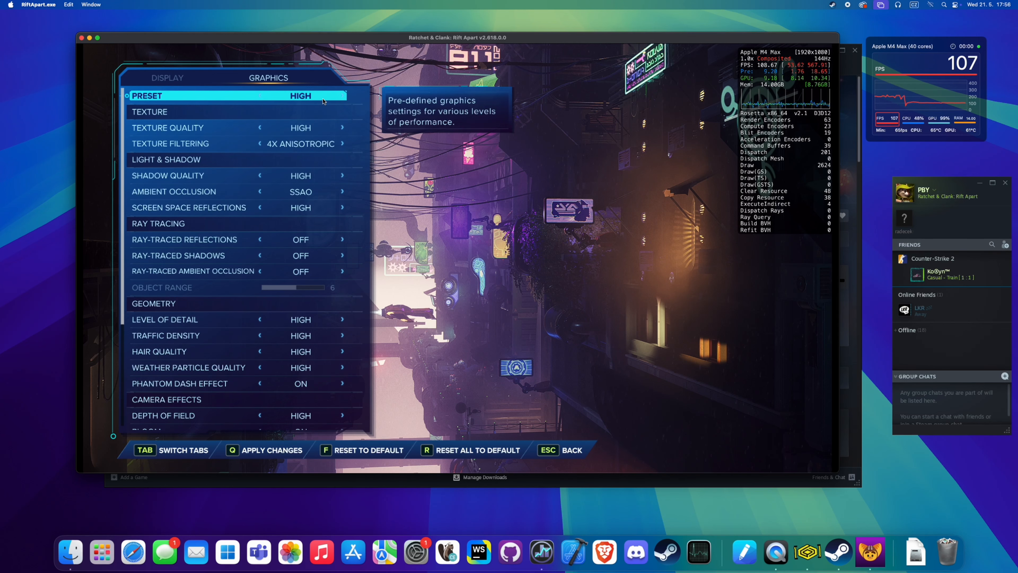
key("Escape")
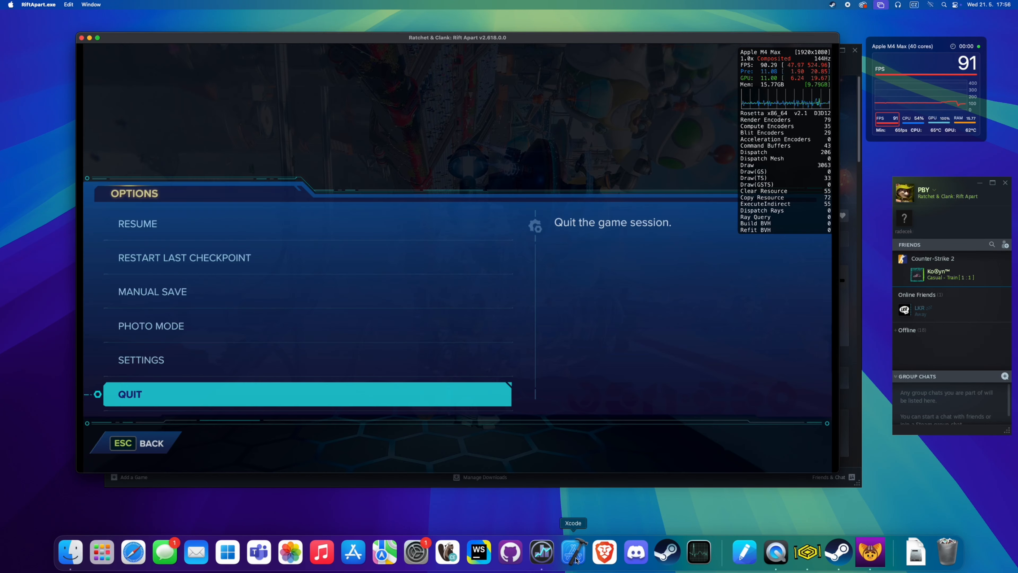
- Start the performance recording in FPS Analyzer, switch back to Ratchet & Clank, and resume gameplay
left_click(535, 555)
left_click(715, 360)
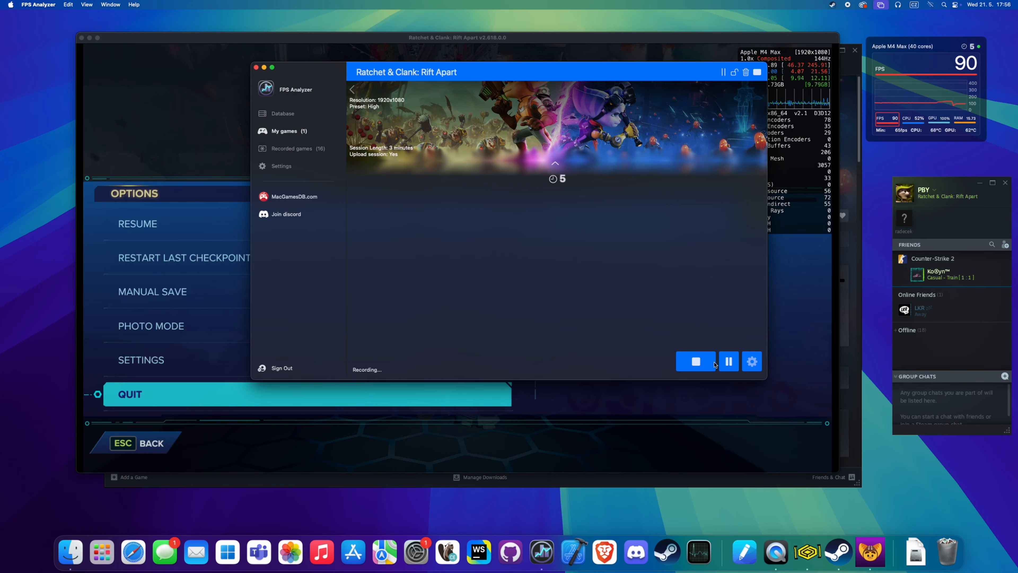
left_click(581, 419)
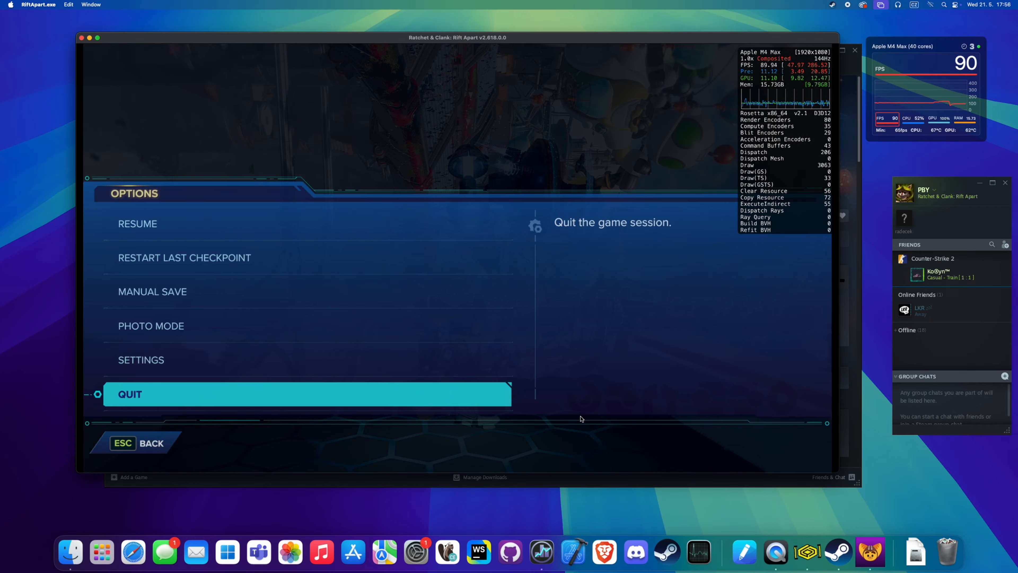
key("Escape")
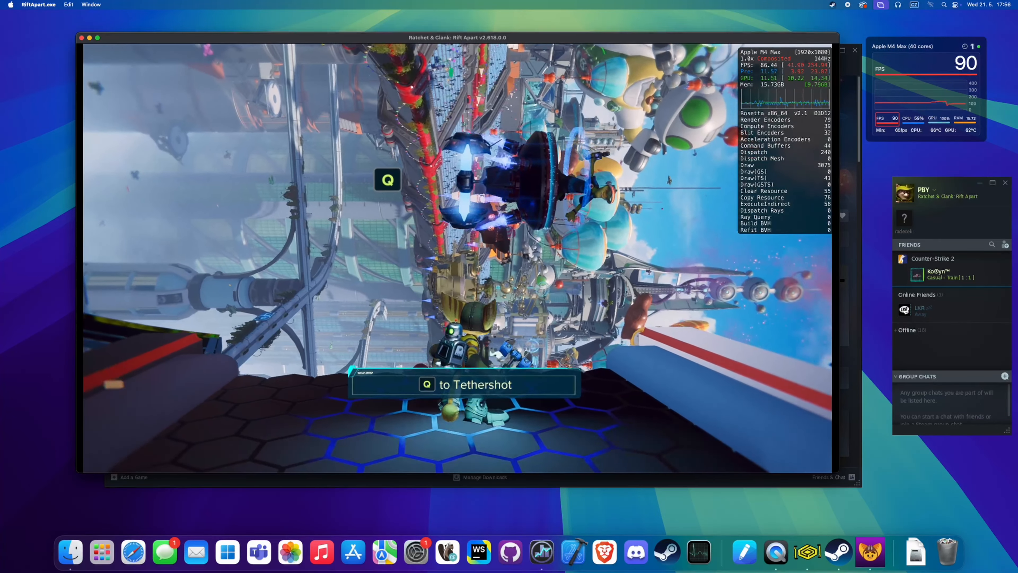
key("w")
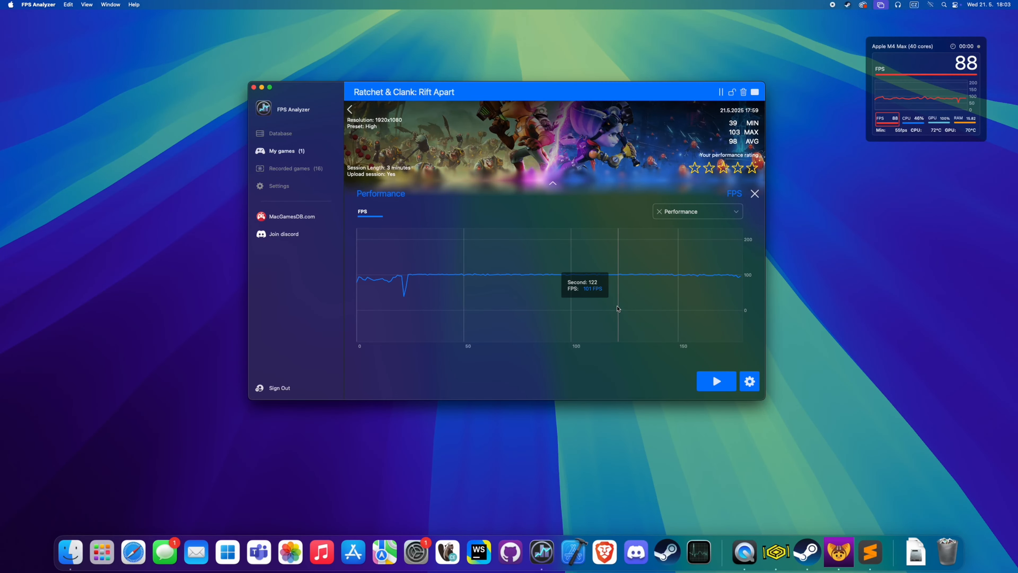
- Return to the personal games list, reopen Ratchet & Clank: Rift Apart, and open its 1080p High Native recording
left_click(350, 110)
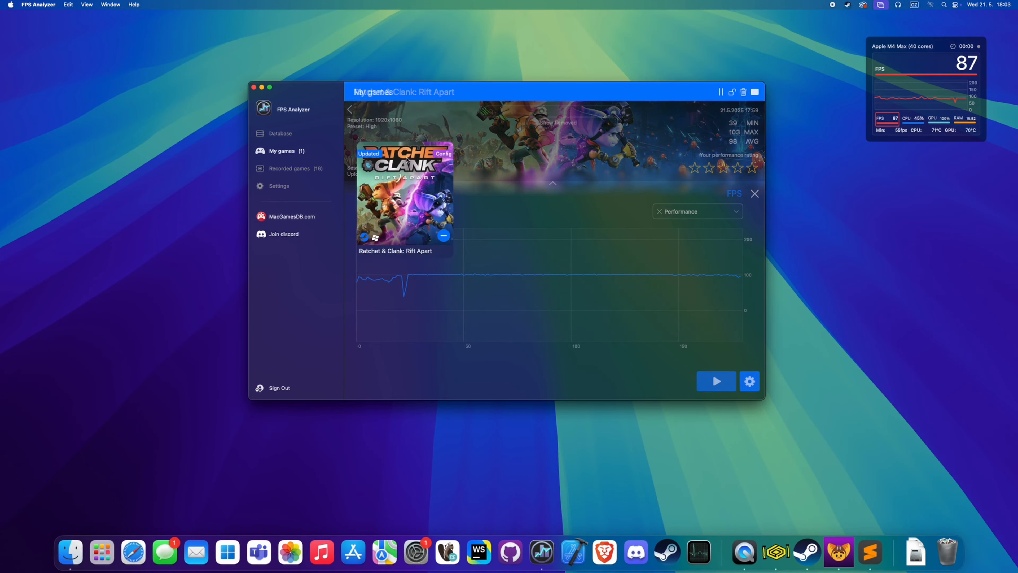
left_click(449, 216)
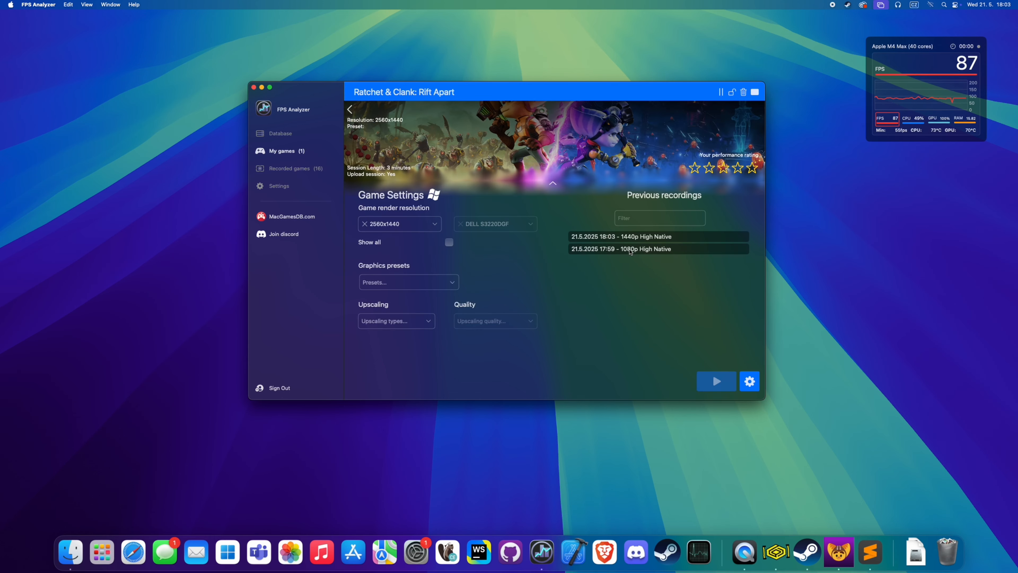
left_click(649, 250)
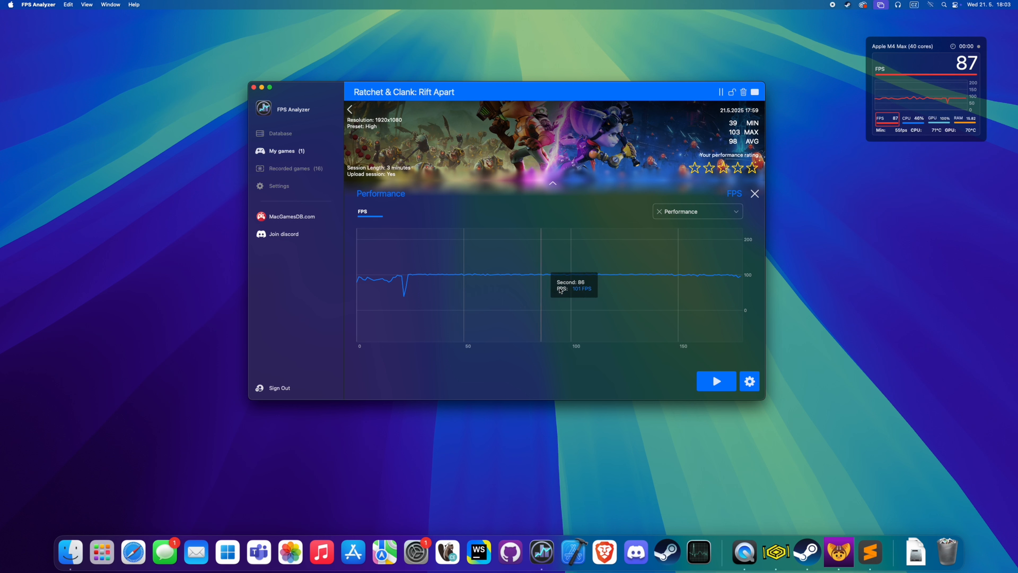
- Examine the 1080p recording's Utilization, Memory and Temperature graphs, and close the recording
left_click(718, 215)
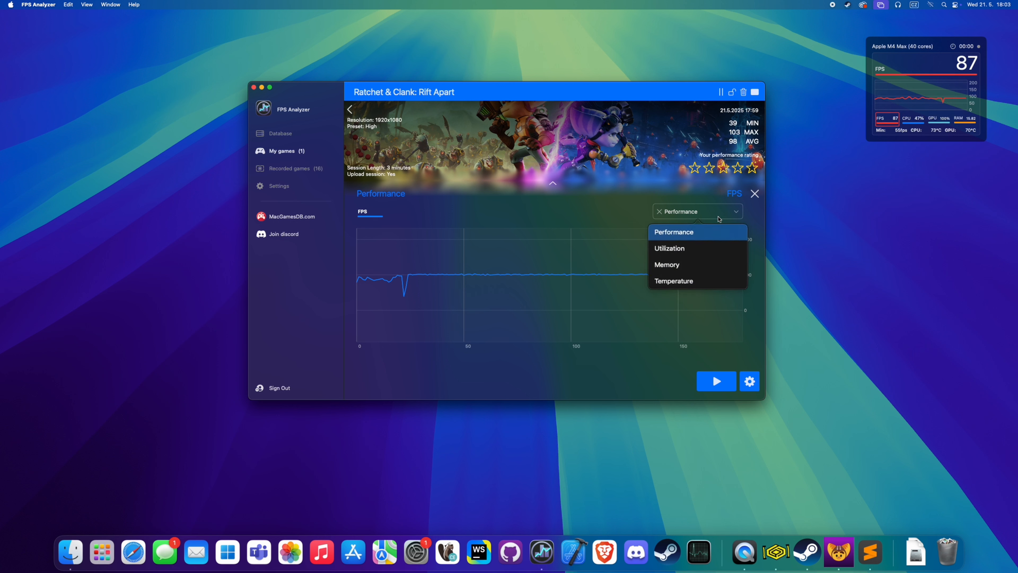
left_click(682, 248)
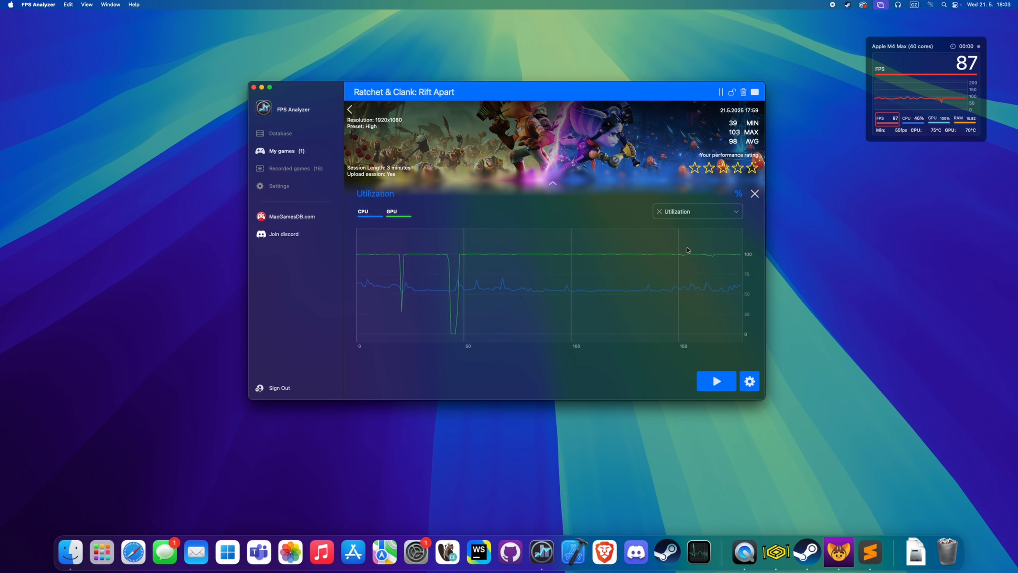
left_click(686, 215)
left_click(674, 264)
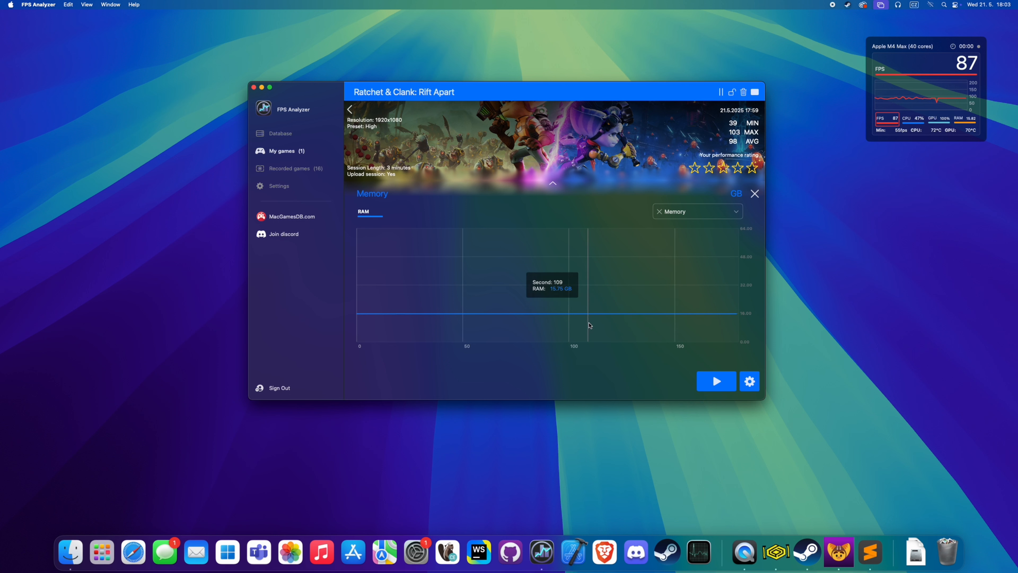
left_click(677, 212)
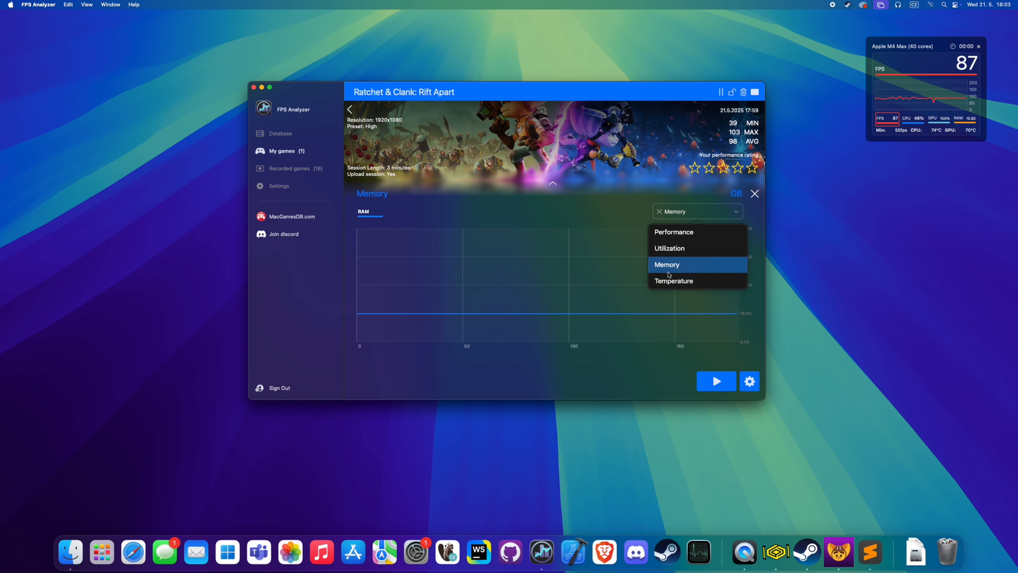
left_click(670, 281)
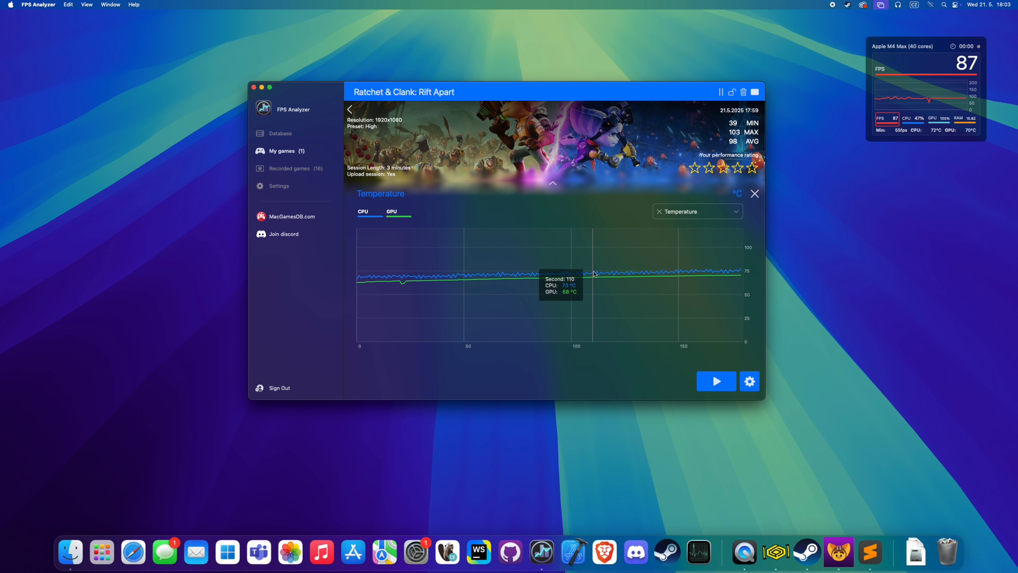
left_click(754, 194)
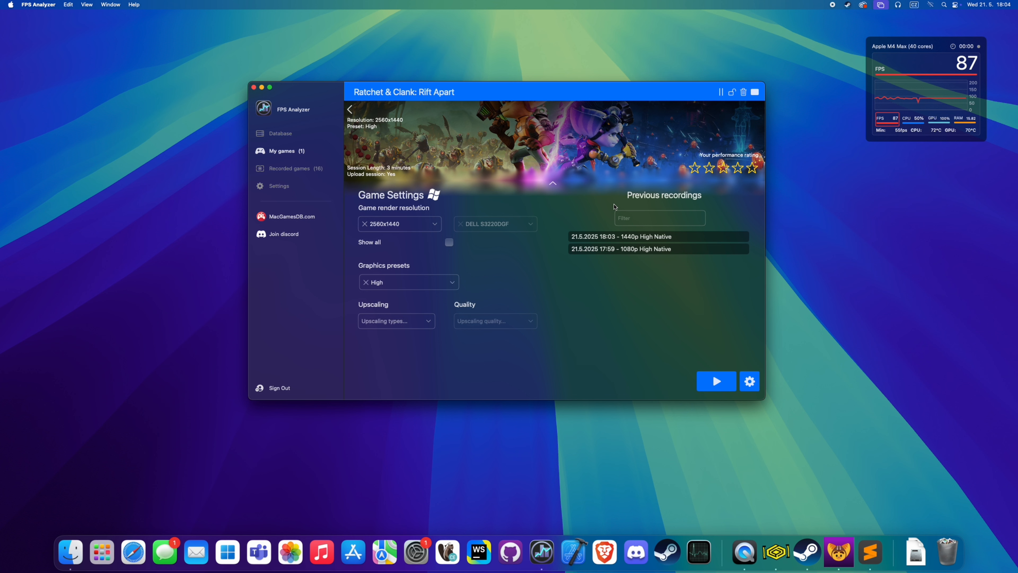
- Set the star performance rating for the Ratchet & Clank: Rift Apart recording
left_click(741, 170)
left_click(748, 170)
left_click(750, 170)
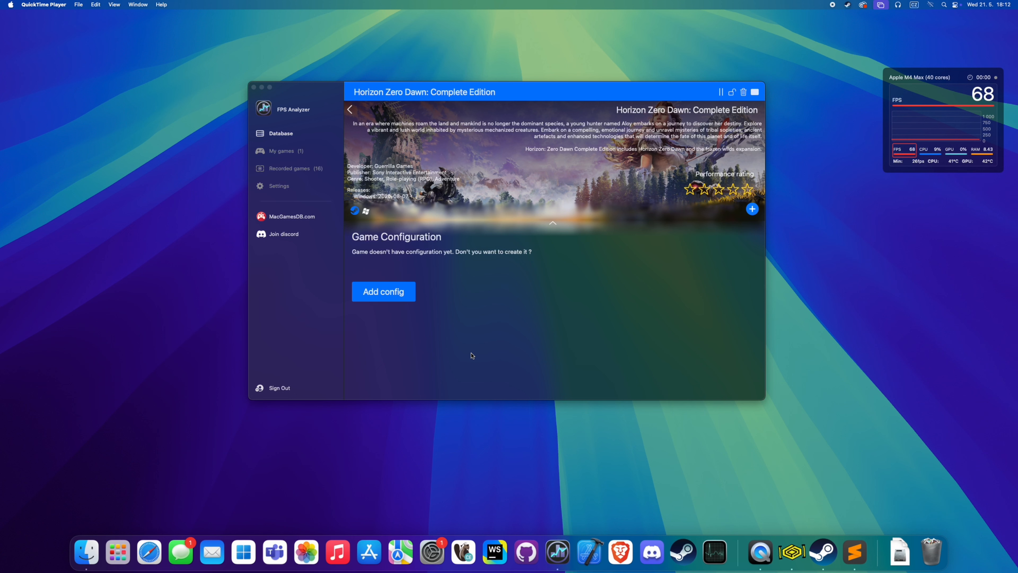
- Start a new configuration for Horizon Zero Dawn: Complete Edition and insert the graphics presets Low, Medium, High, Ultra as one comma-separated list
left_click(381, 292)
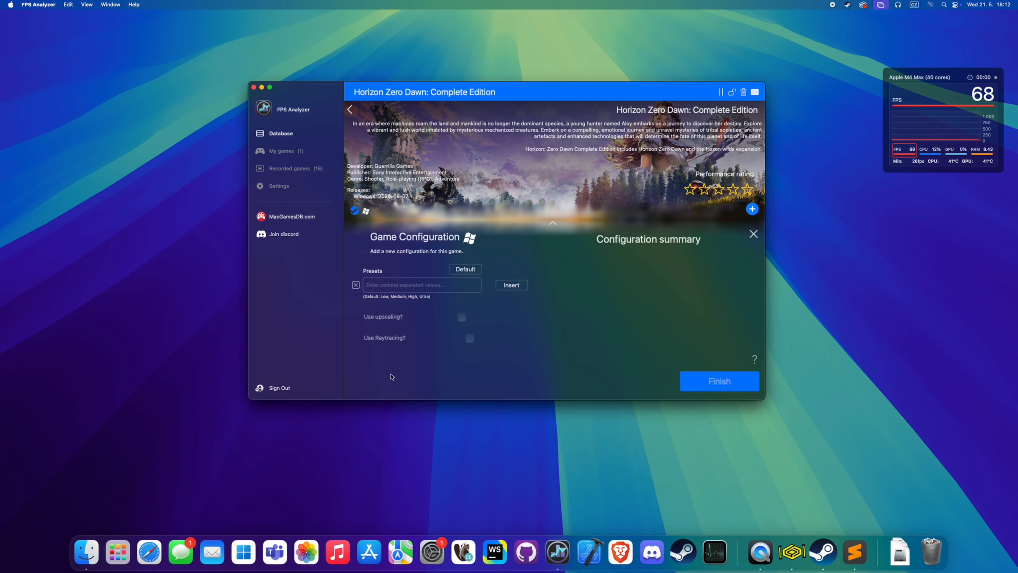
left_click(400, 285)
type("Low")
type(", Medium, Hight")
key("BackSpace")
type(", Ultra")
left_click(511, 288)
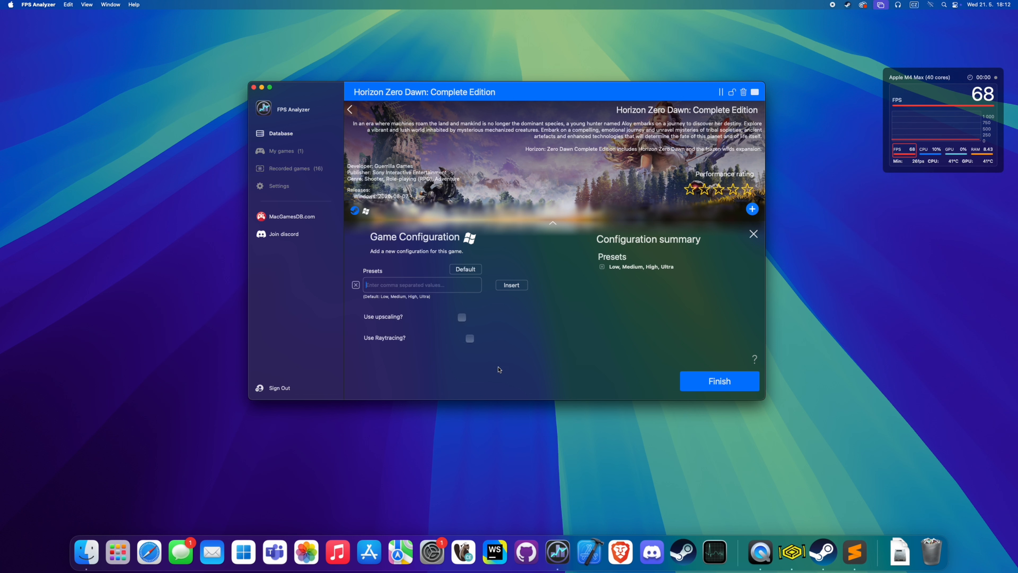
- Remove the inserted preset list and add Low, Medium, High and Ultra again one at a time
left_click(602, 267)
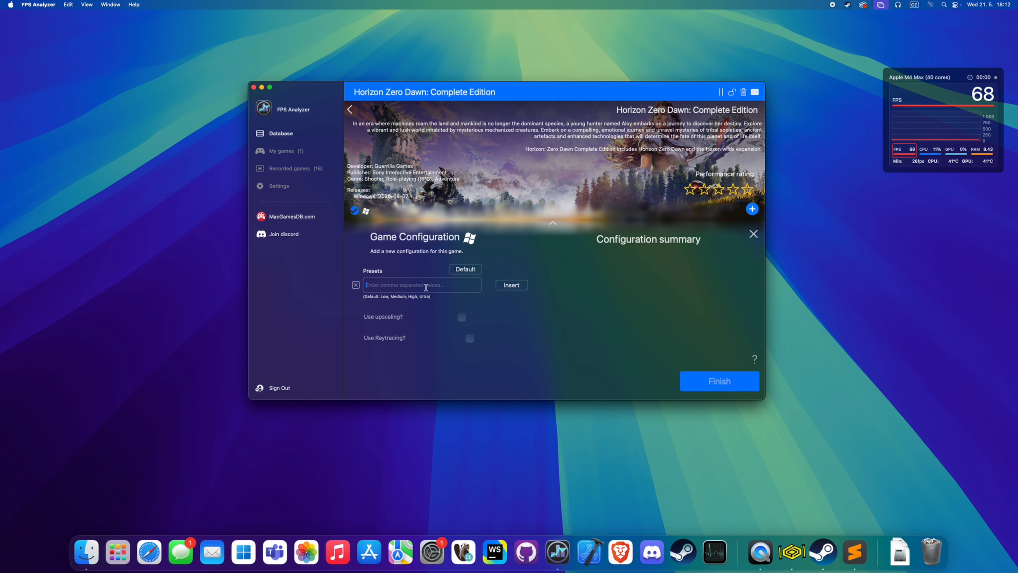
type("Low")
left_click(511, 285)
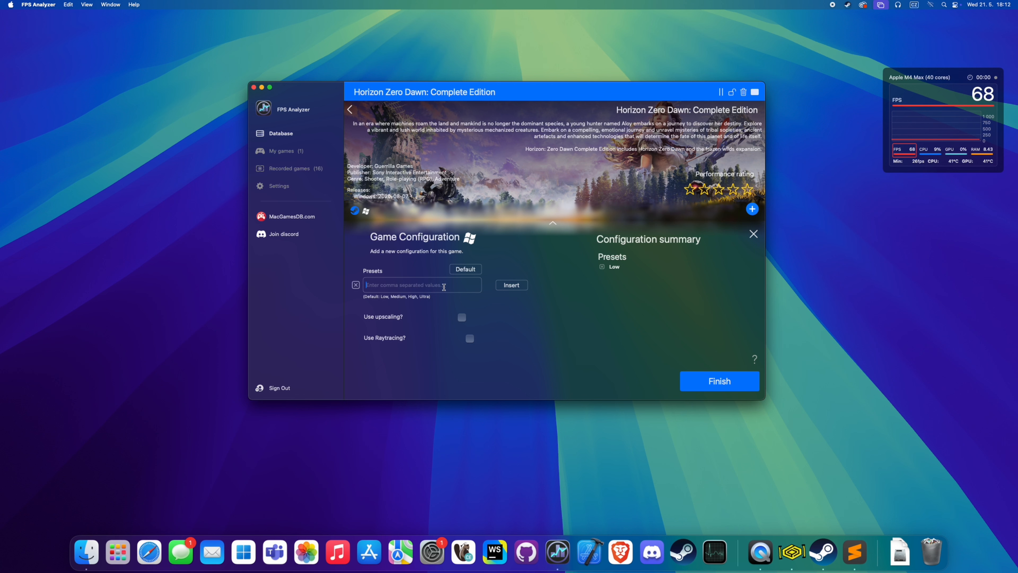
type("Me")
left_click(510, 285)
type("Hight")
left_click(511, 286)
- Enable upscaling in the configuration, enlarge and reposition the window, and choose FSR3 as the upscaling type
left_click(462, 317)
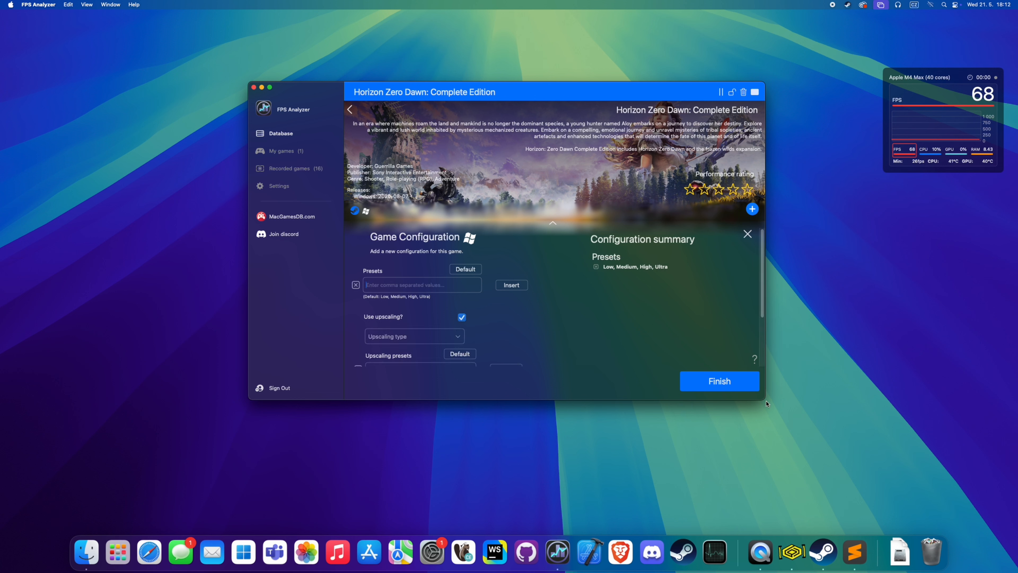
left_click_drag(765, 399, 820, 464)
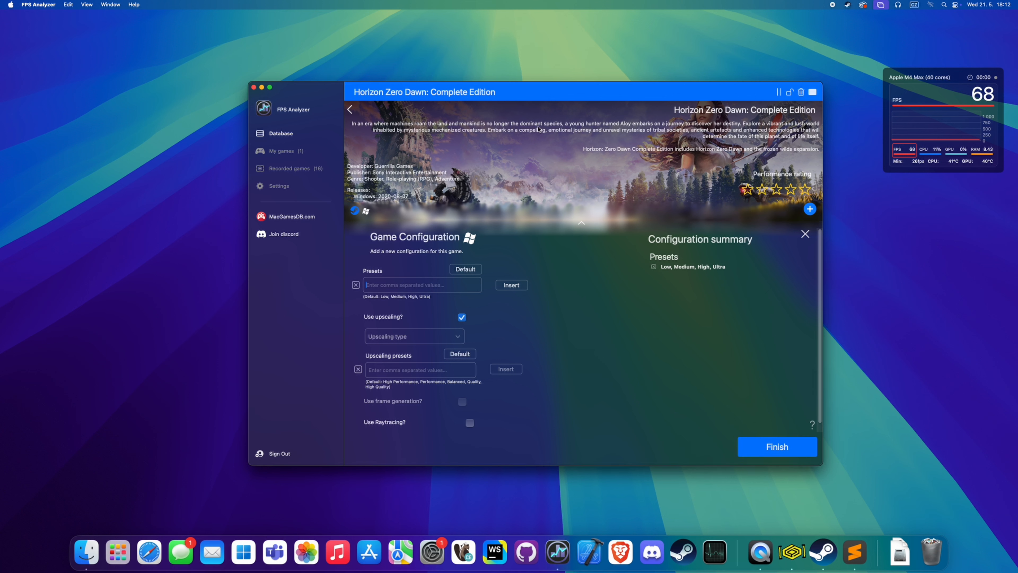
left_click_drag(526, 105, 443, 85)
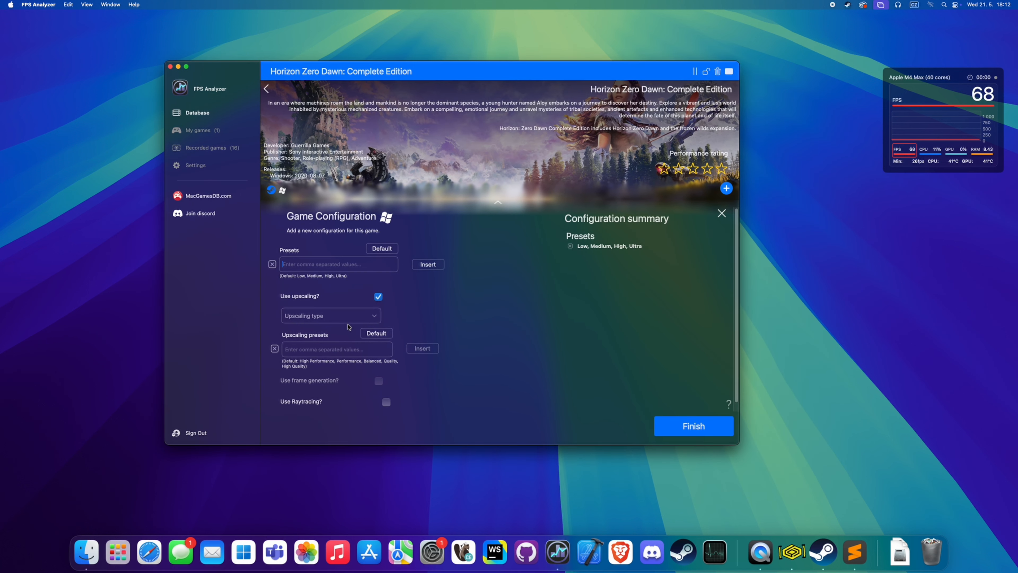
left_click(377, 317)
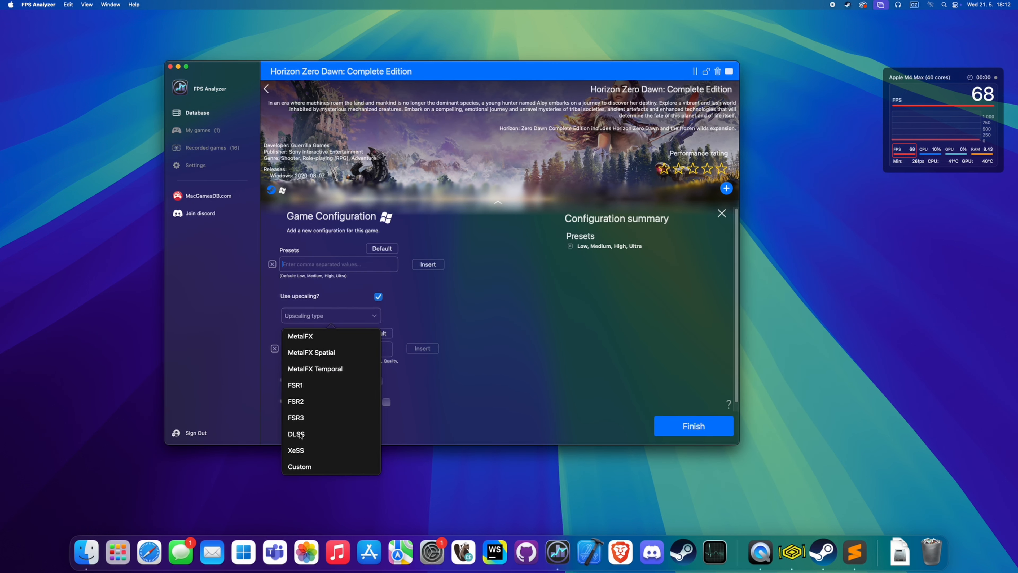
left_click(301, 417)
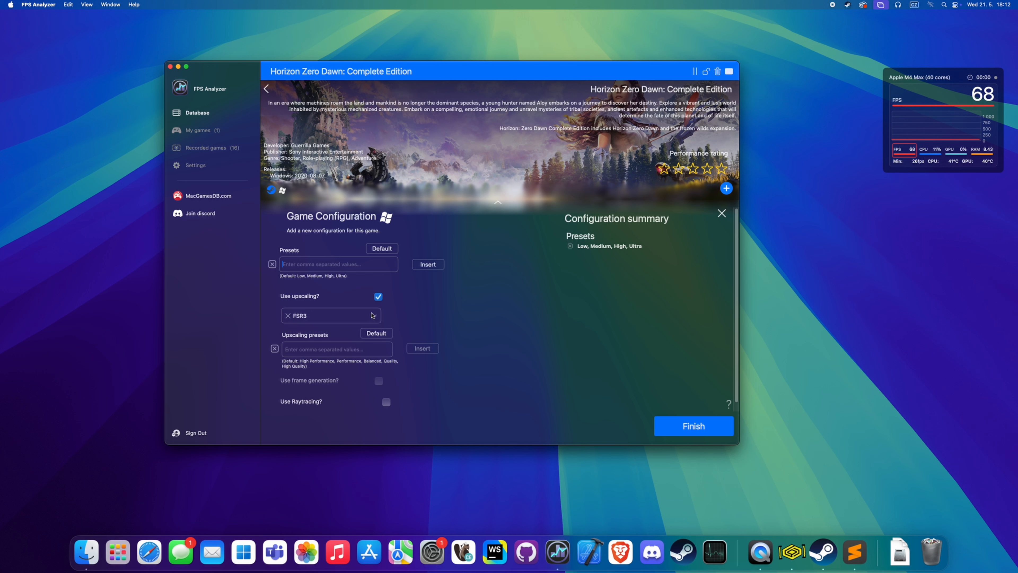
- Change the upscaling type to a custom one named FSR3.1 and insert it with the presets Low, Medium, High
left_click(374, 315)
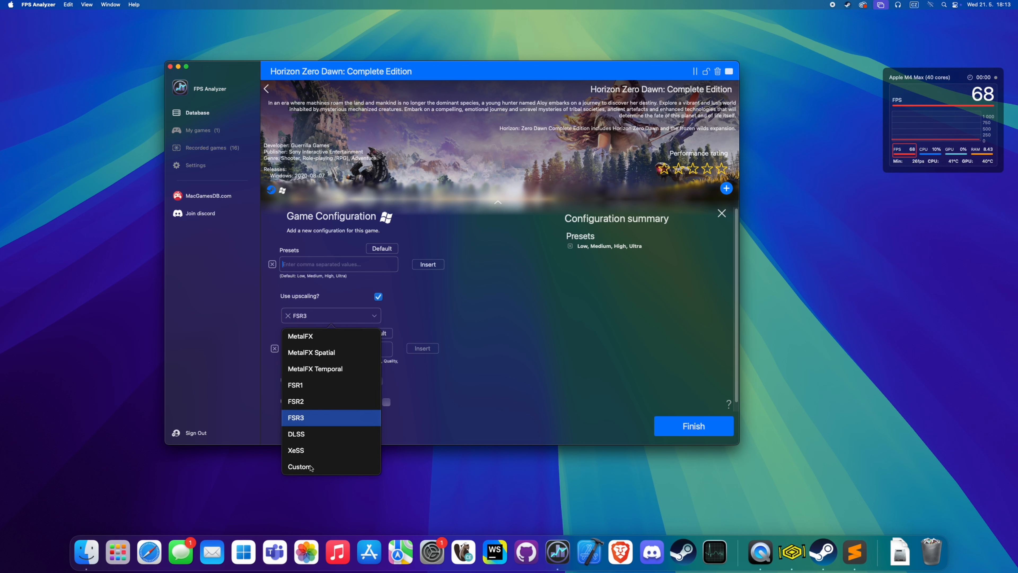
left_click(304, 466)
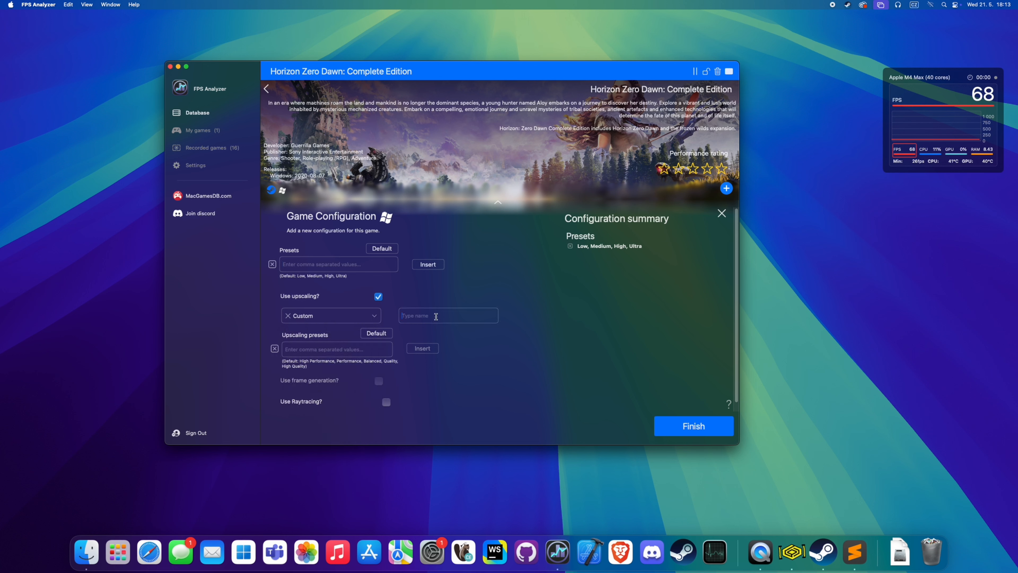
type("FSR3.1")
left_click(318, 348)
type("Low, Medium, High")
left_click(432, 347)
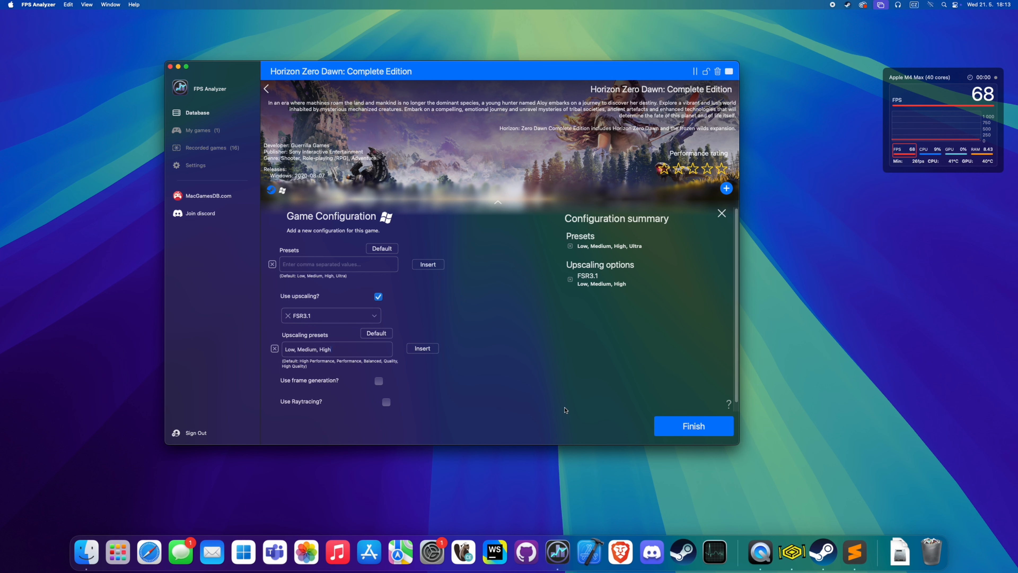
- Add FSR2 as a second upscaling option with the default upscaling presets
left_click(375, 316)
left_click(311, 402)
left_click(376, 335)
left_click(422, 348)
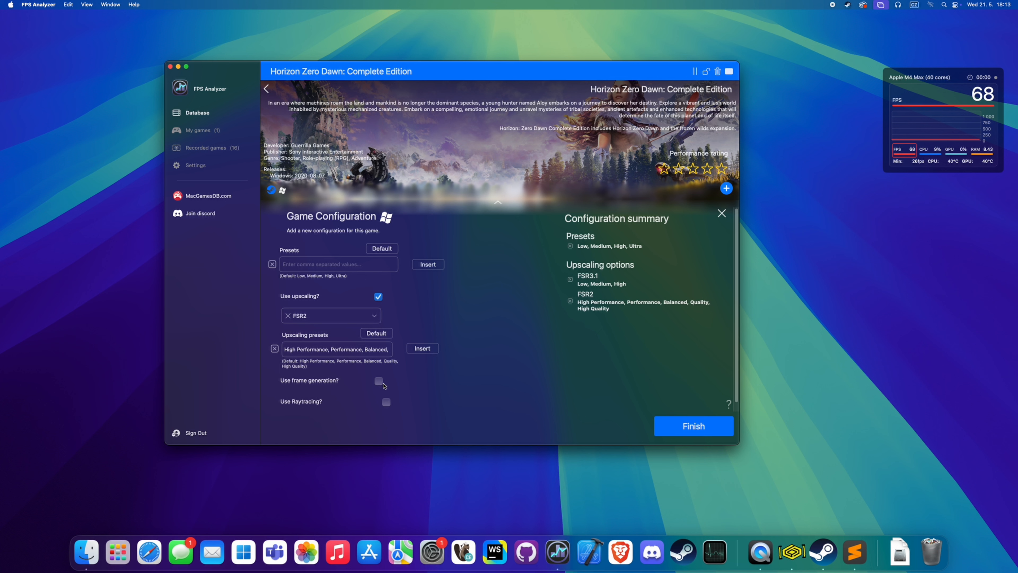
- Enable frame generation and raytracing, and insert the default raytracing presets Low, Medium, High
left_click(379, 381)
left_click(386, 402)
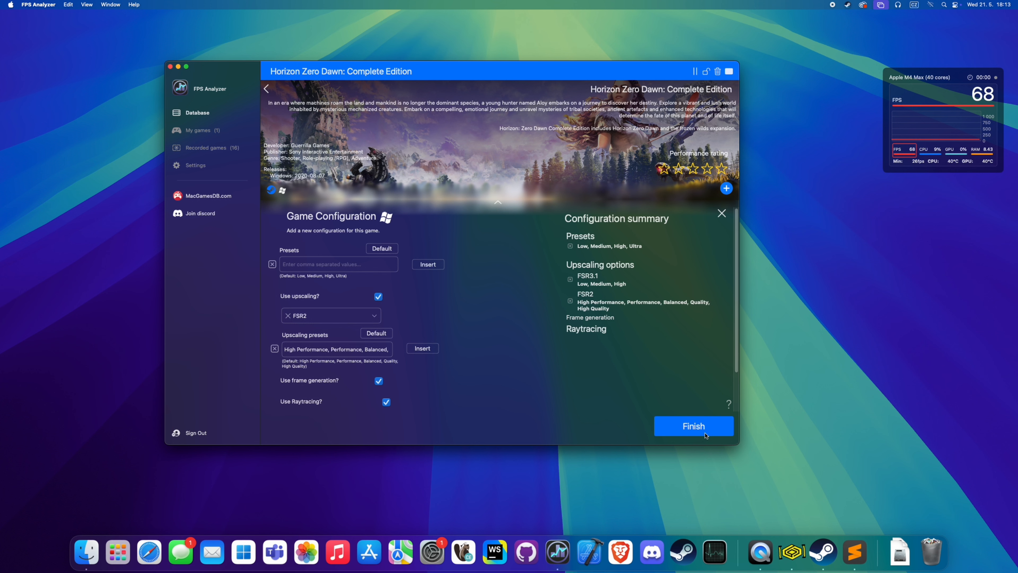
left_click_drag(738, 443, 780, 453)
scroll(451, 384, "down", 2)
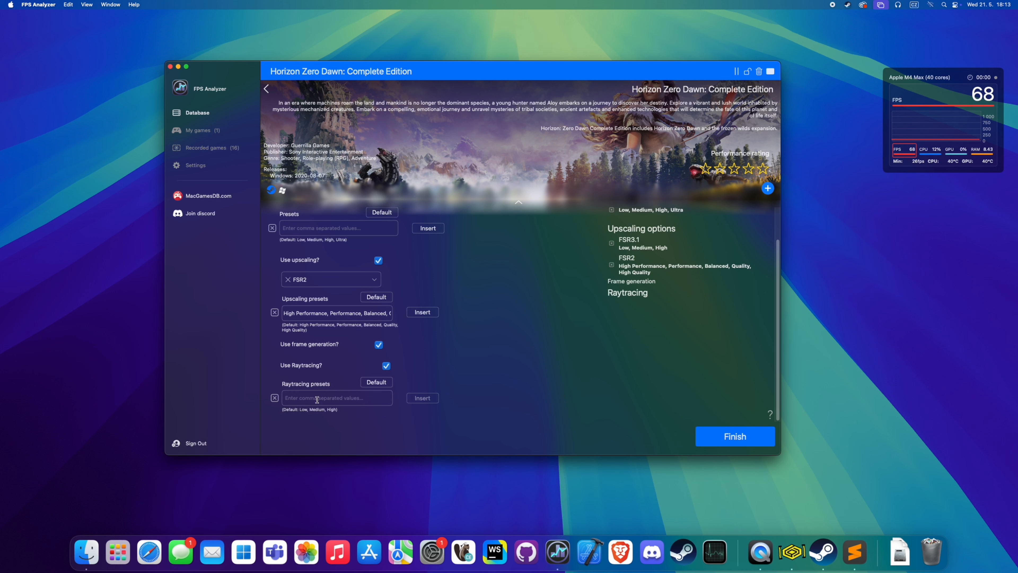
left_click(376, 383)
left_click(422, 399)
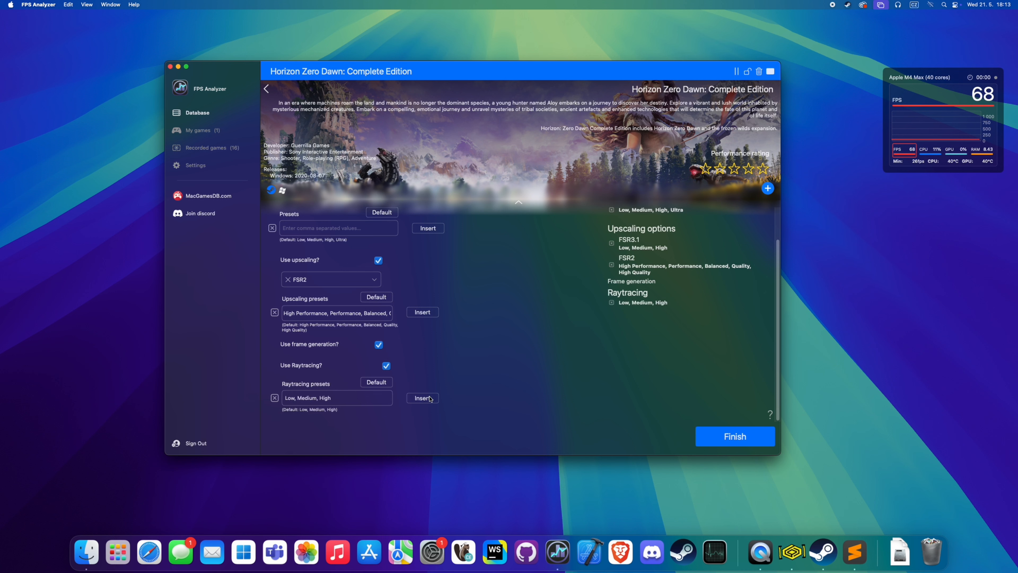
- Show the configuration form's help hints and read those for the presets, upscaling and upscaling type fields
scroll(501, 399, "up", 2)
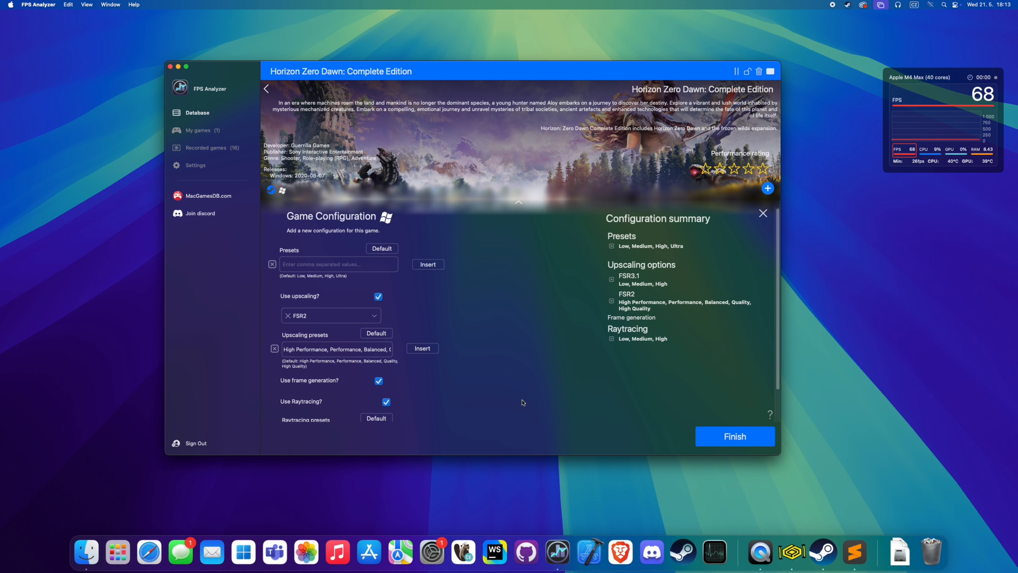
left_click(769, 415)
mouse_move(407, 266)
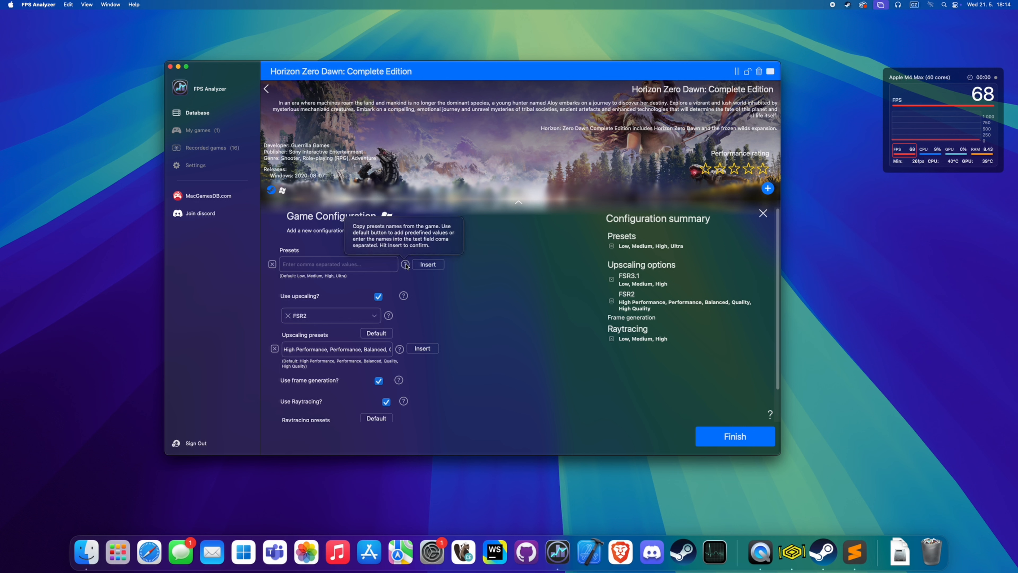
mouse_move(404, 297)
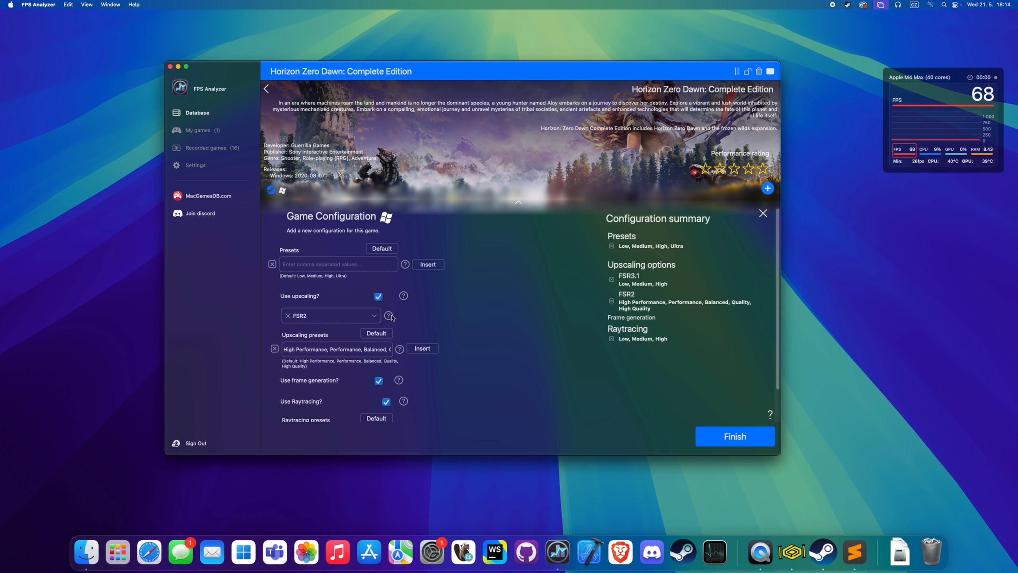
mouse_move(391, 316)
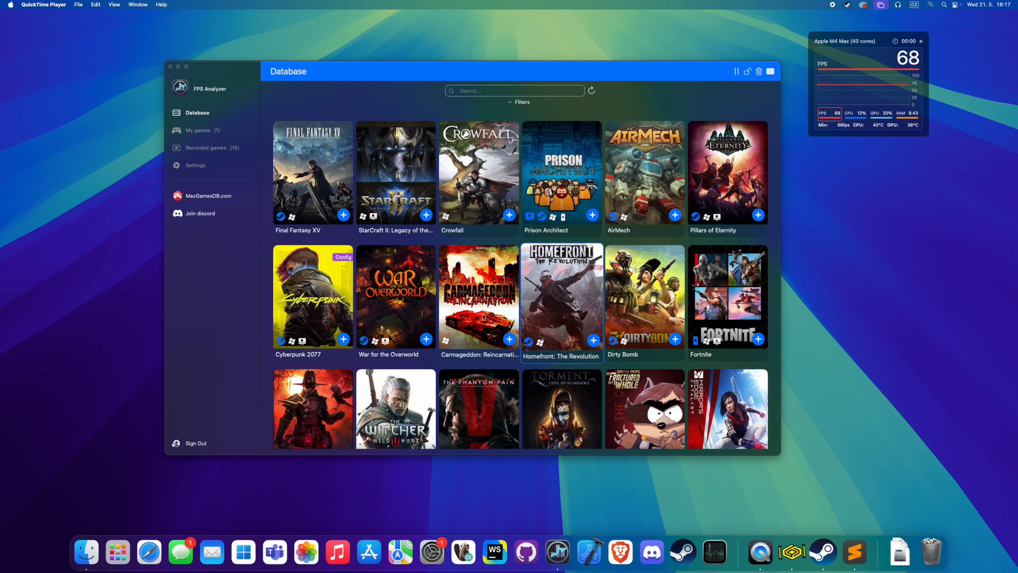
- Add Cyberpunk 2077 and The Witcher 3: Wild Hunt from the database to the personal games list
left_click(343, 339)
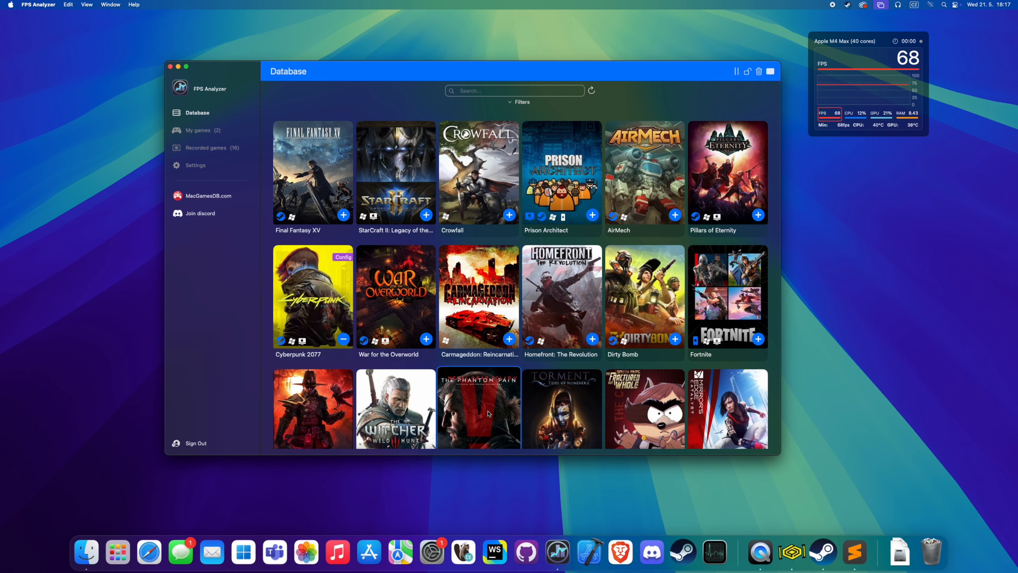
scroll(414, 403, "down", 2)
scroll(413, 403, "down", 5)
left_click(426, 312)
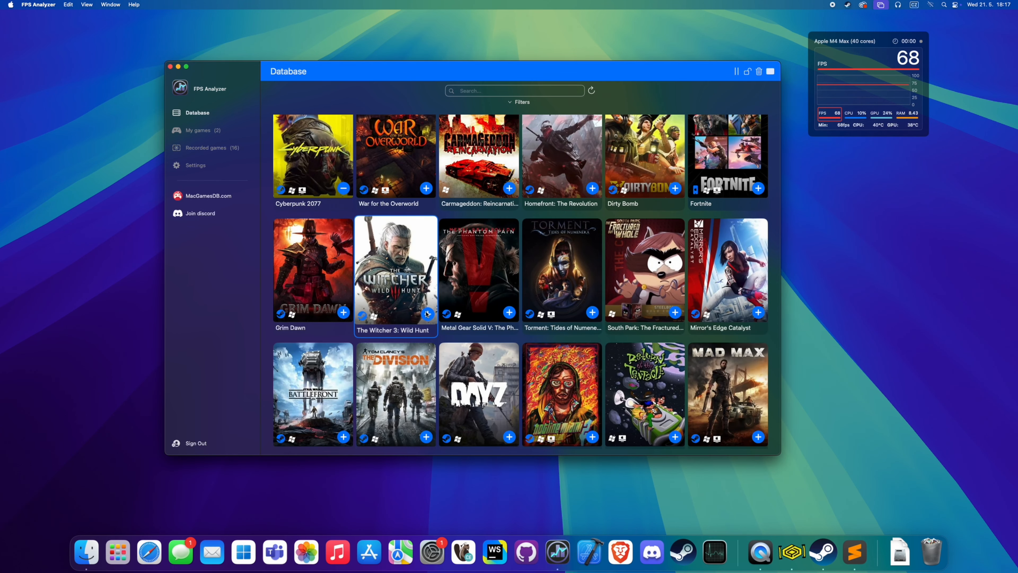
scroll(513, 225, "up", 5)
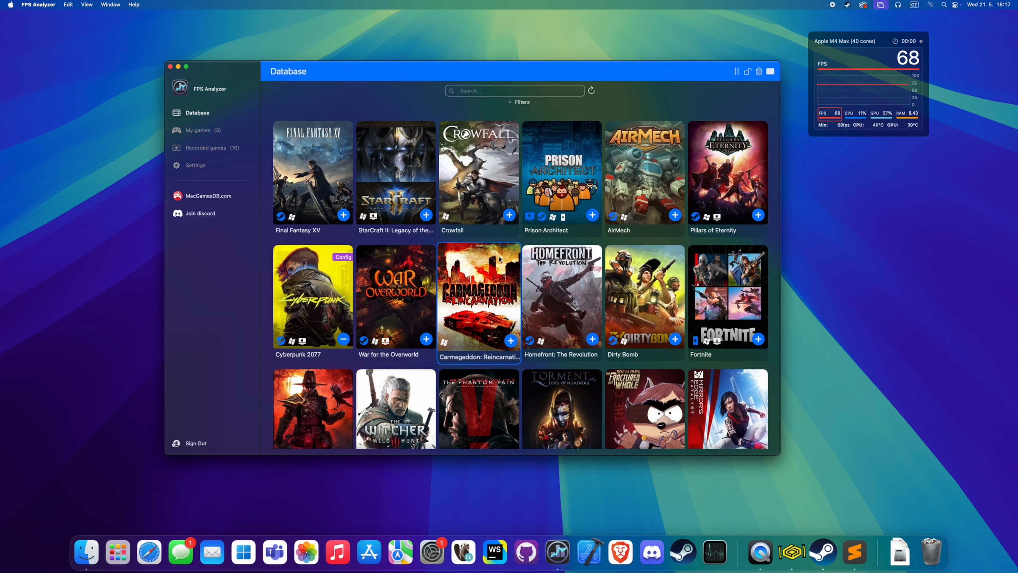
- Search the game database for "Control" and filter the results to games with a configuration
type("Control")
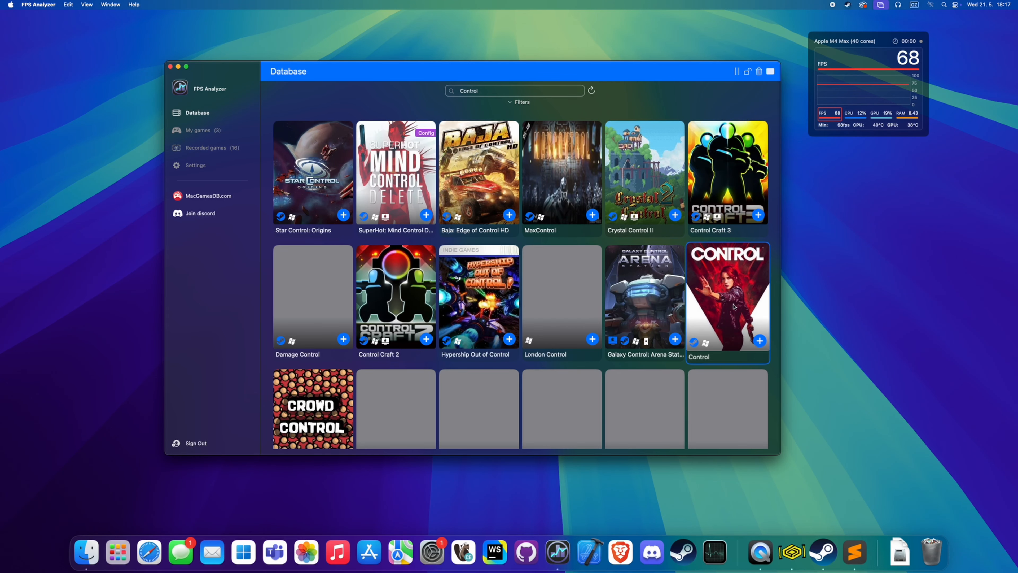
scroll(595, 307, "down", 3)
scroll(595, 308, "down", 10)
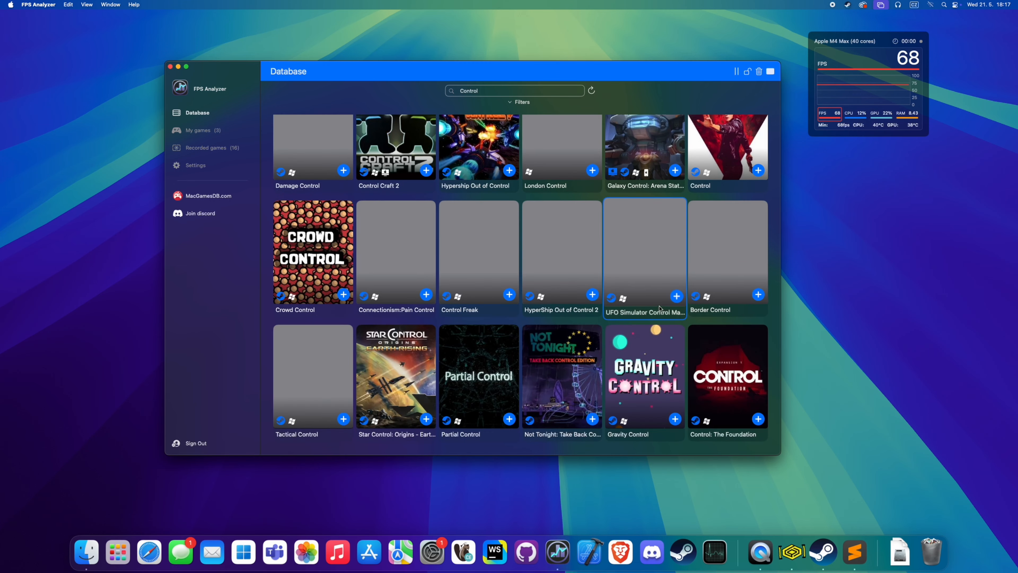
scroll(658, 299, "down", 5)
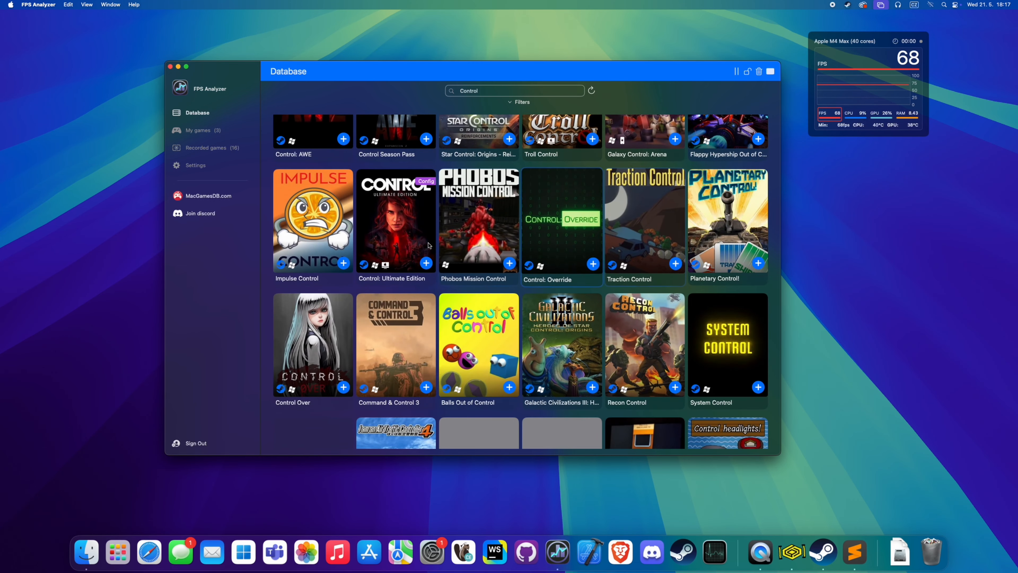
scroll(532, 128, "up", 2)
left_click(520, 102)
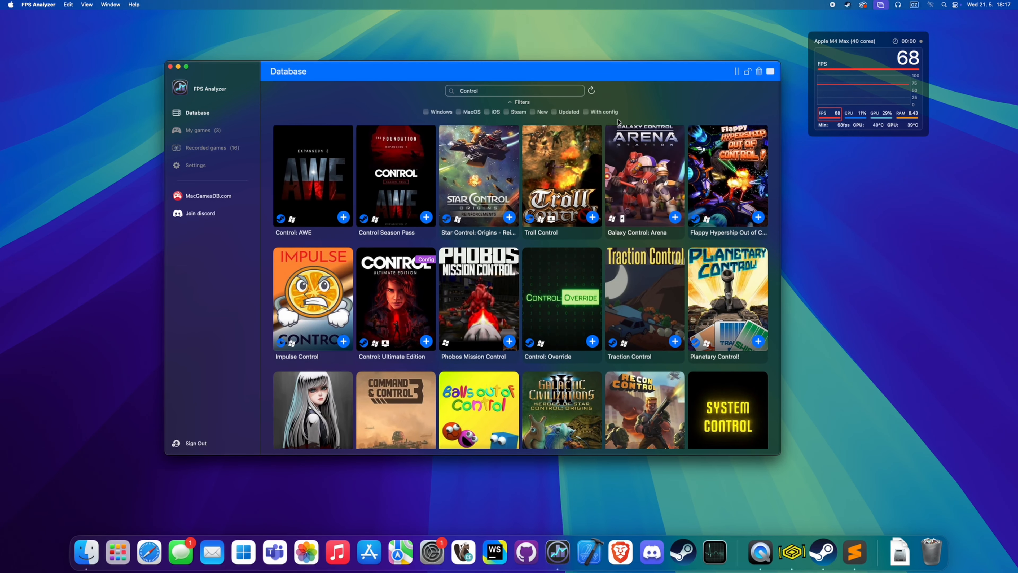
left_click(595, 111)
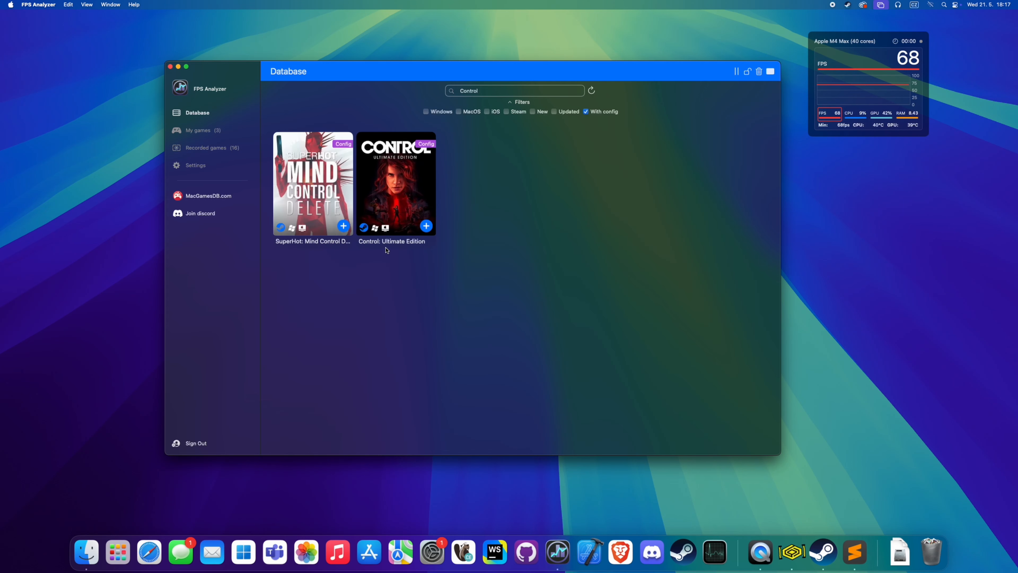
- Add Control: Ultimate Edition to the personal games, open its details, and show its macOS configuration
left_click(426, 225)
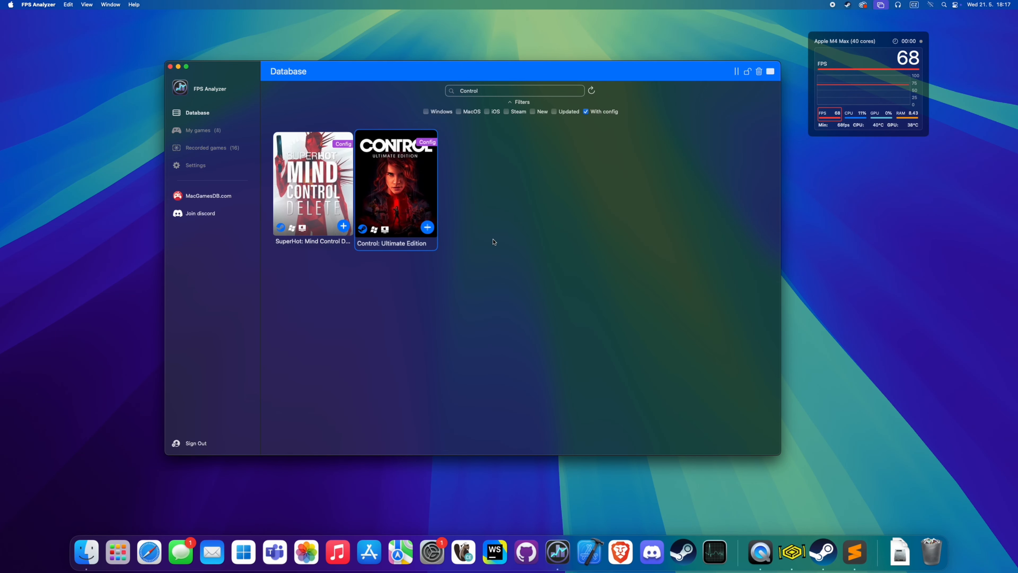
left_click(405, 192)
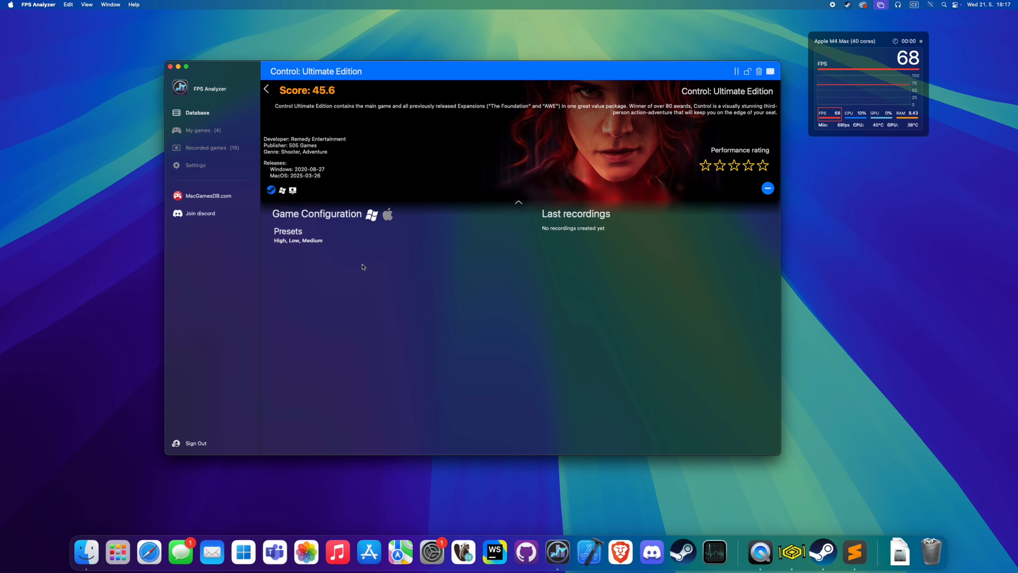
left_click(387, 216)
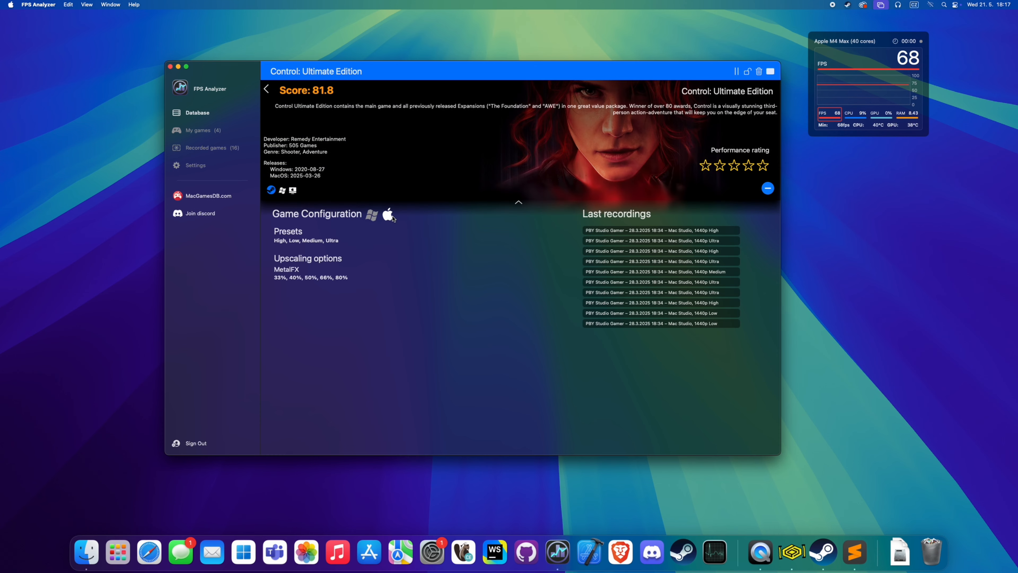